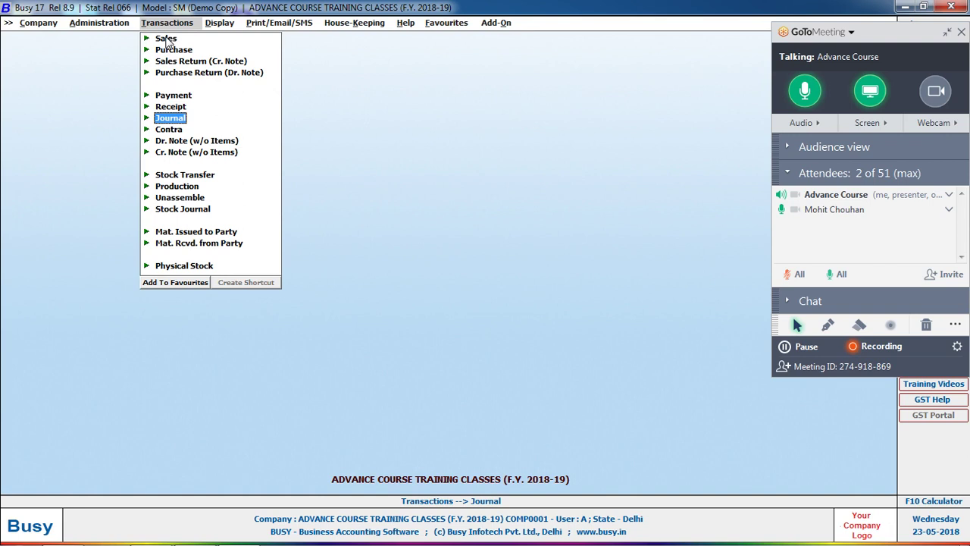
# Expand the transaction types from Sales Return through Contra to examine their Add, Modify and List options
pyautogui.scroll(1, 167, 41)
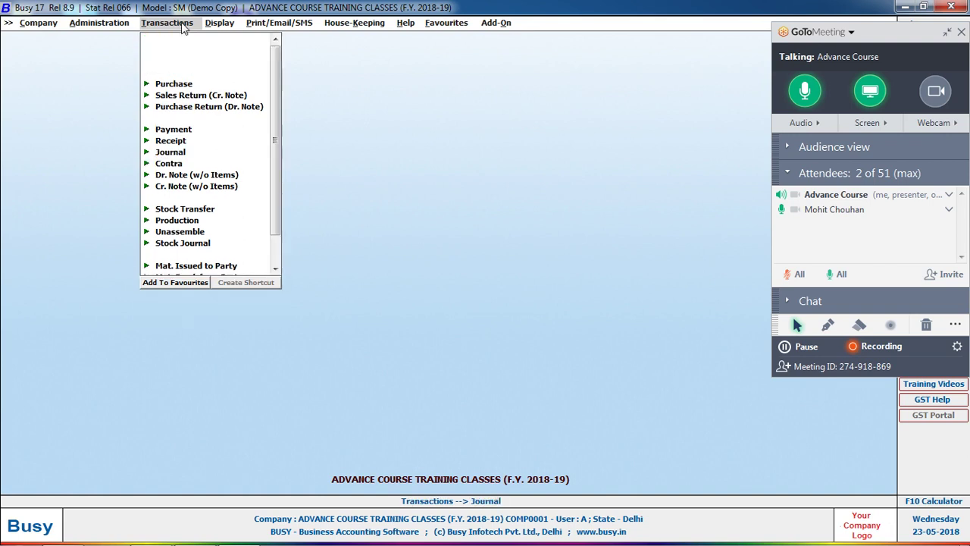
pyautogui.press('Down')
pyautogui.press('Down')
pyautogui.press('Right')
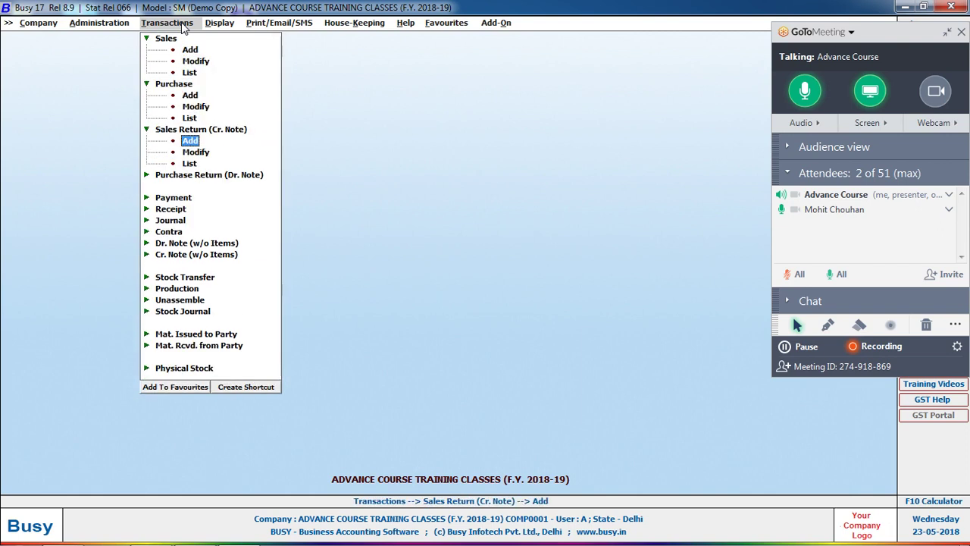
pyautogui.press('Down')
pyautogui.press('Down')
pyautogui.press('Down')
pyautogui.press('Right')
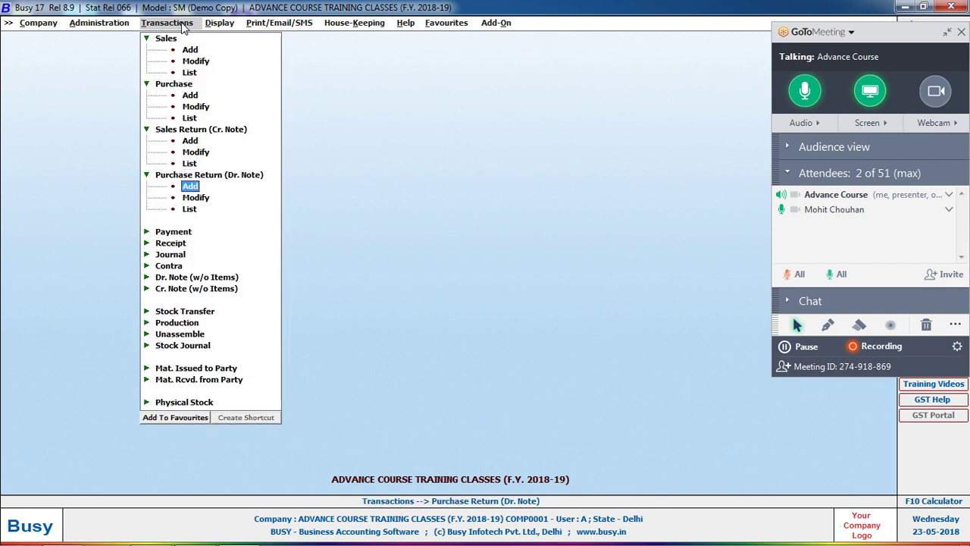
pyautogui.press('Down')
pyautogui.press('Down')
pyautogui.press('Down')
pyautogui.press('Right')
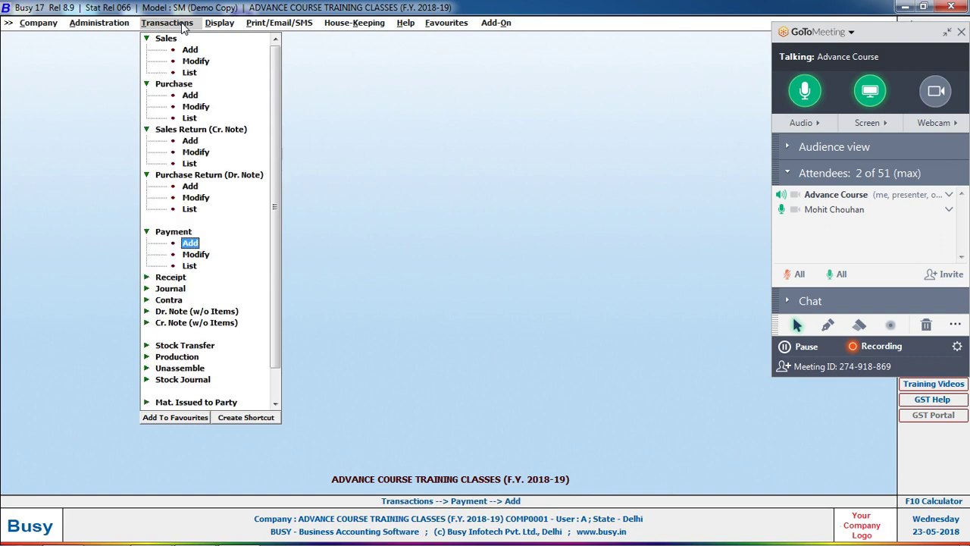
pyautogui.press('Down')
pyautogui.press('Down')
pyautogui.press('Down')
pyautogui.press('Right')
pyautogui.press('Down')
pyautogui.press('Down')
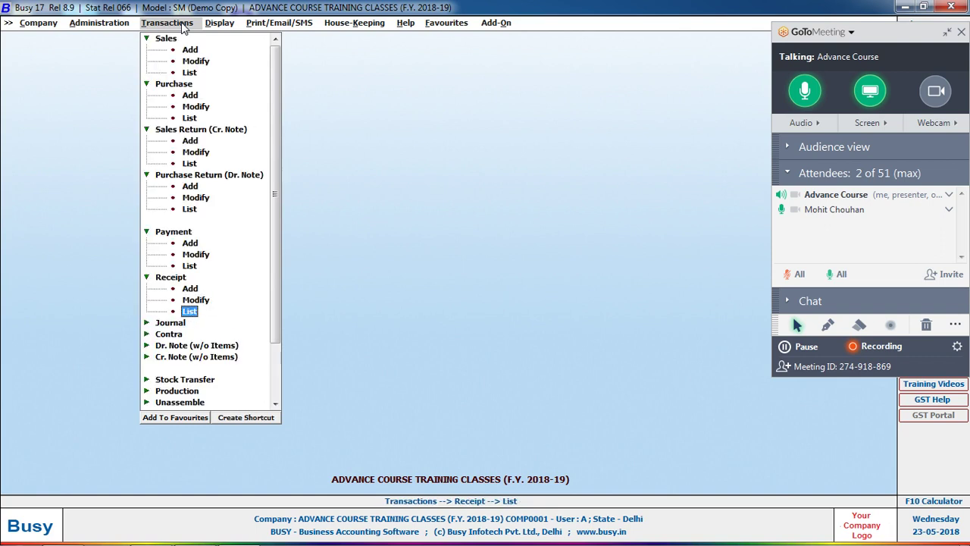
pyautogui.press('Down')
pyautogui.press('Right')
pyautogui.press('Down')
pyautogui.press('Down')
pyautogui.press('Down')
pyautogui.press('Right')
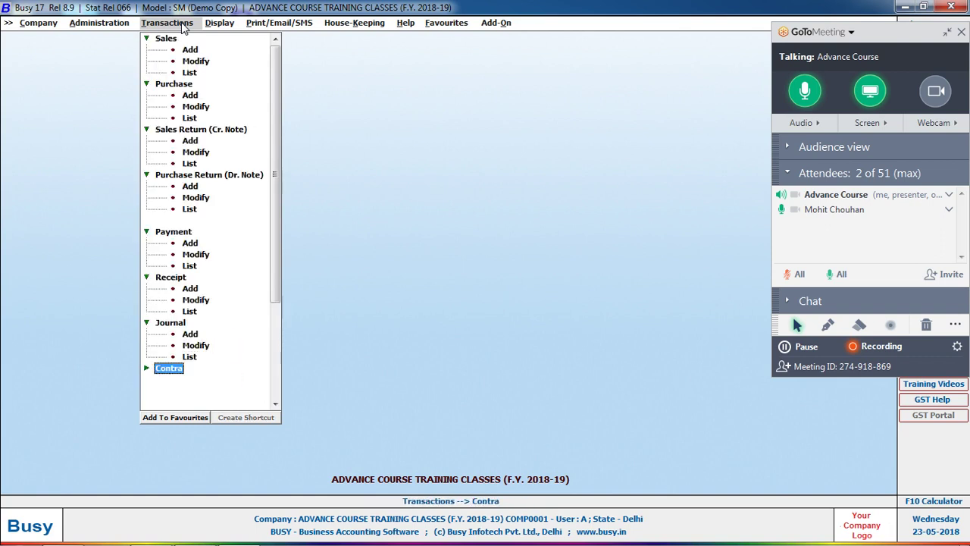
pyautogui.press('Right')
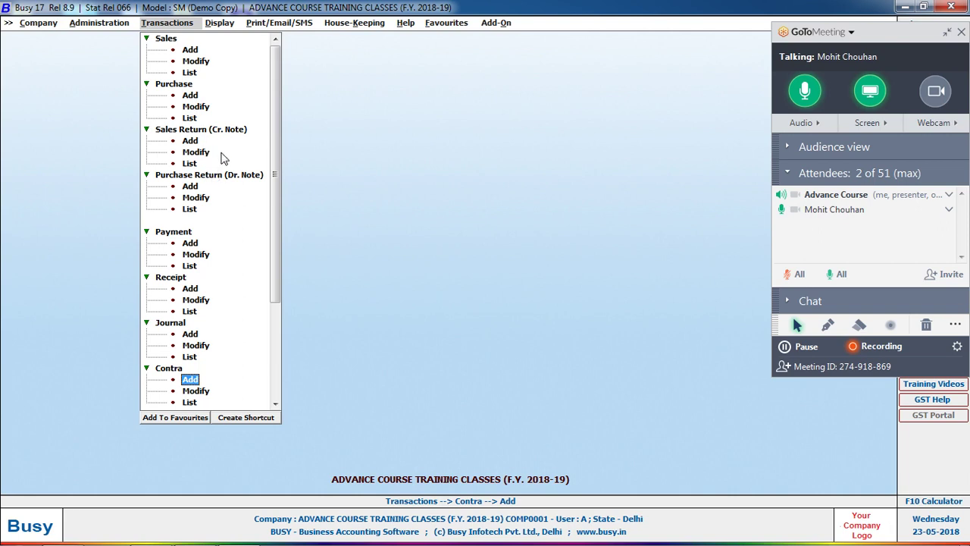
pyautogui.click(190, 95)
pyautogui.click(190, 95)
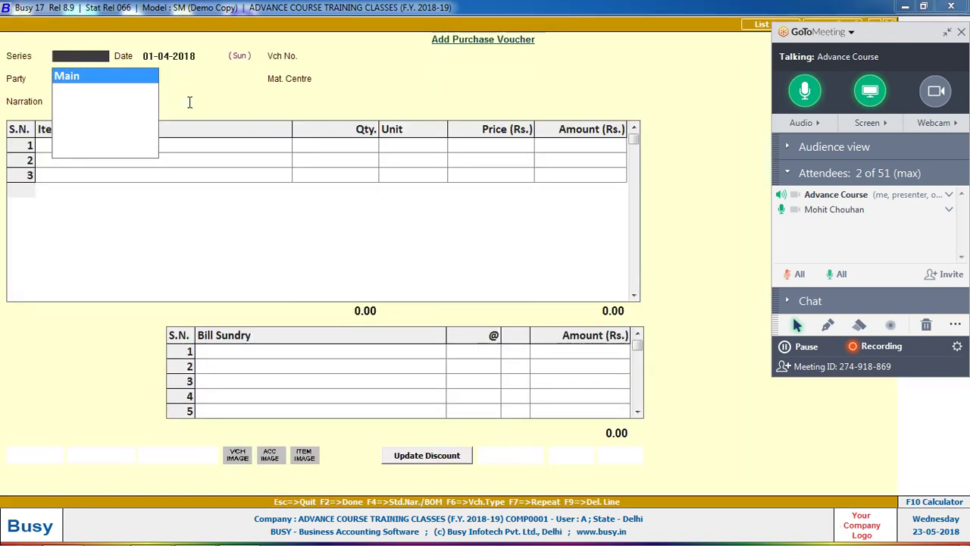
pyautogui.press('Escape')
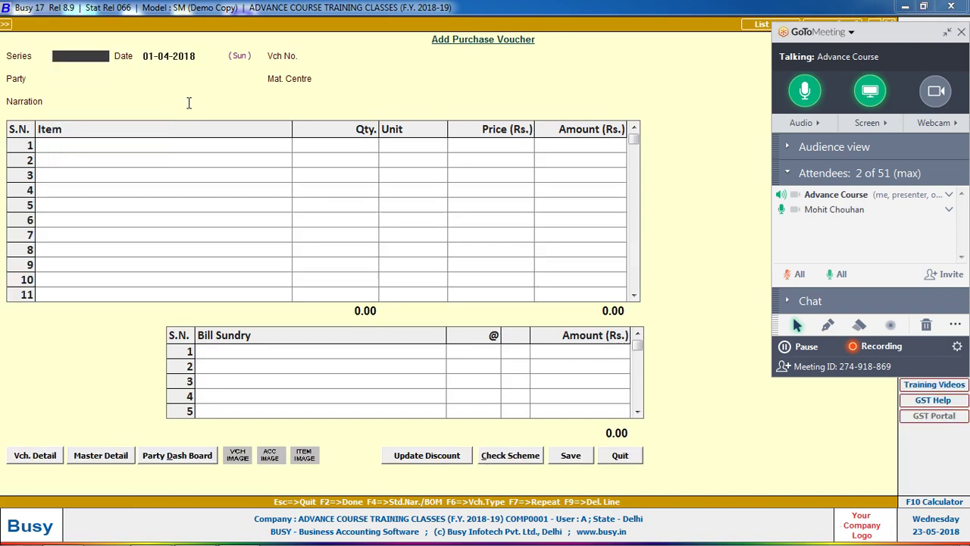
pyautogui.press('Escape')
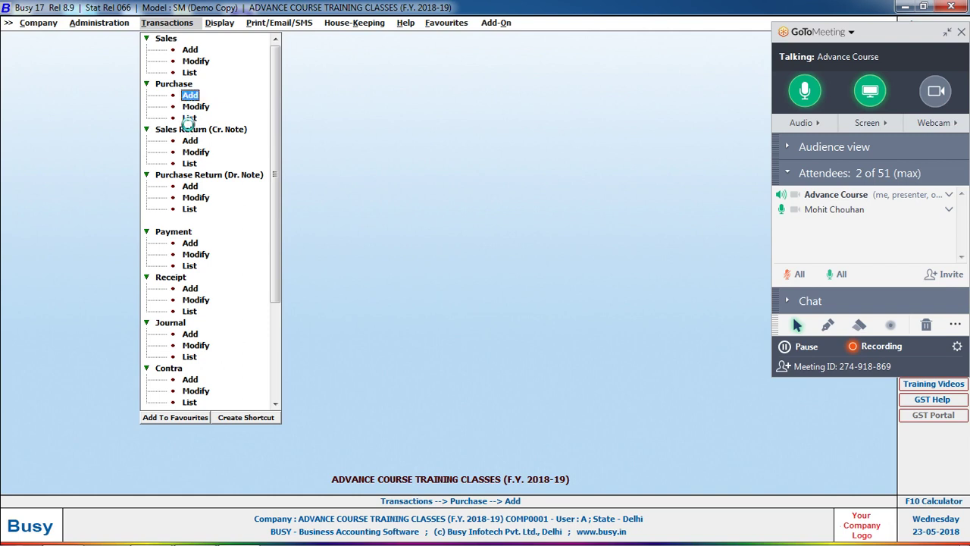
# Start a new purchase voucher and set its series to Main
pyautogui.press('Return')
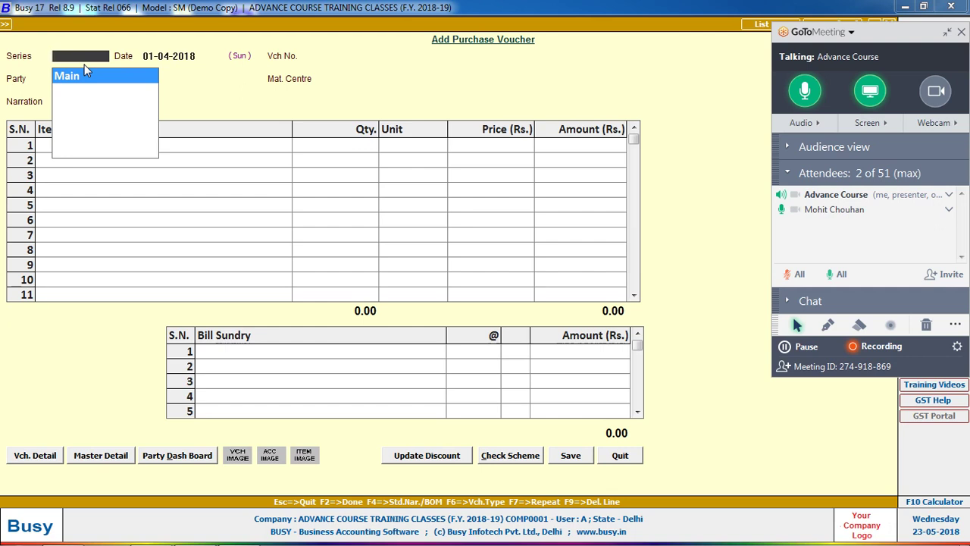
pyautogui.click(828, 325)
pyautogui.moveTo(47, 67)
pyautogui.mouseDown()
pyautogui.moveTo(89, 76)
pyautogui.moveTo(69, 64)
pyautogui.moveTo(47, 70)
pyautogui.mouseUp()
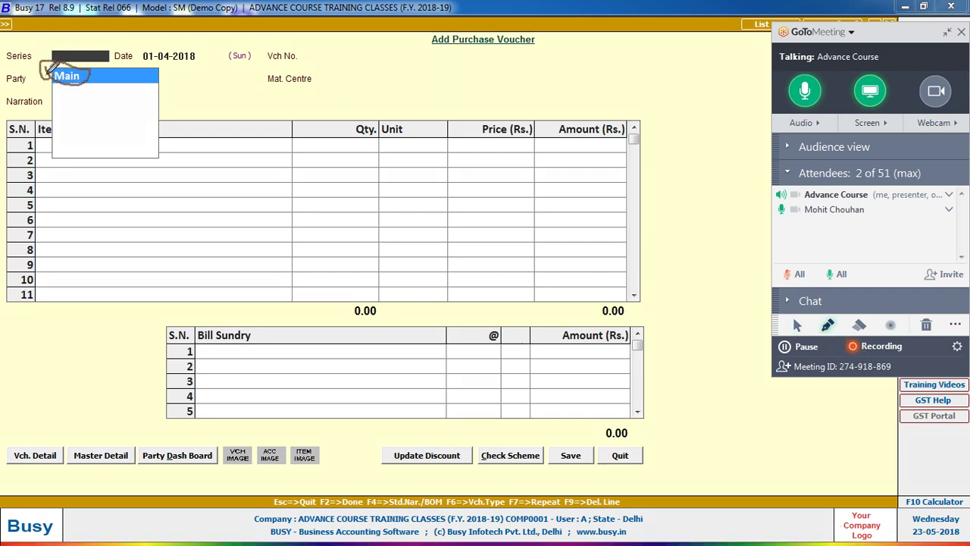
pyautogui.click(925, 325)
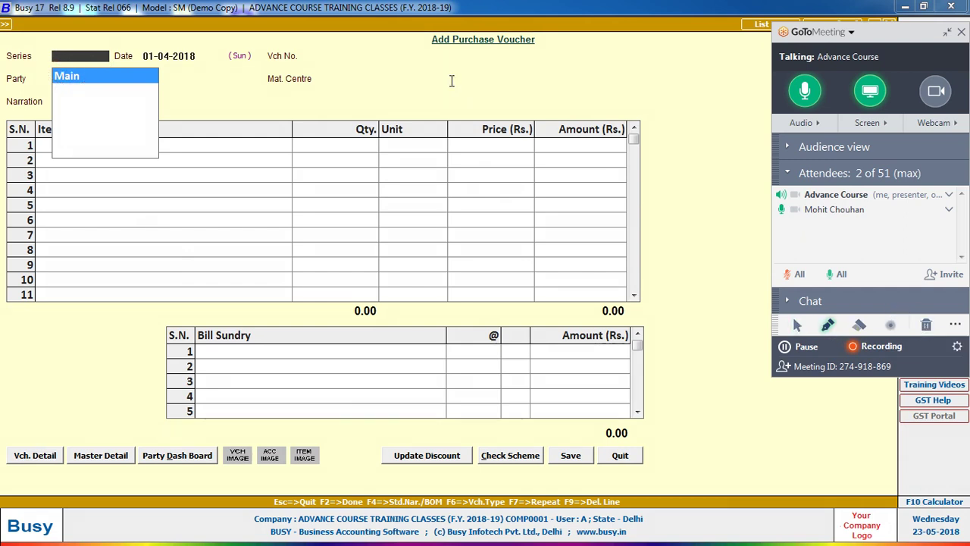
pyautogui.press('Return')
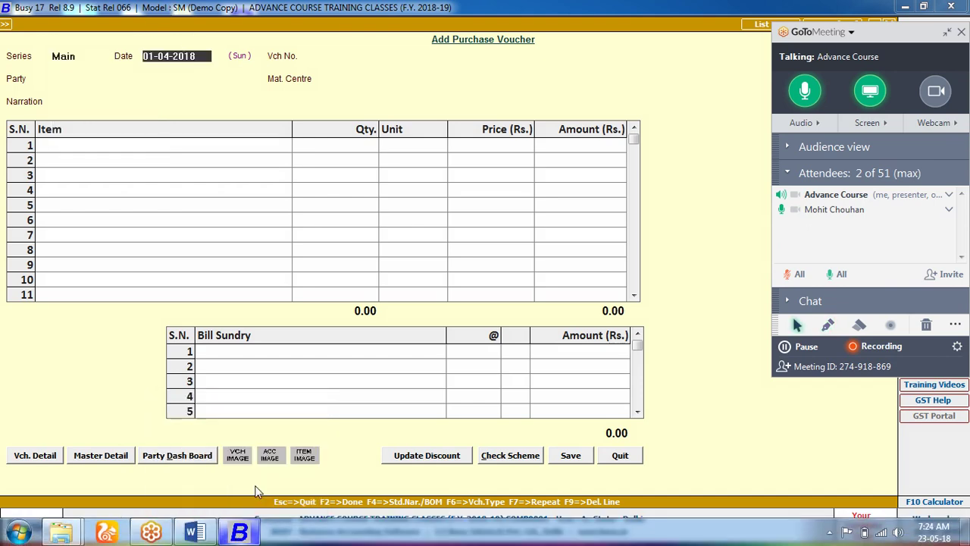
# Switch to Windows Explorer and open picture 2 from All File In This Folder > Busy Note > Day-4 on drive D
pyautogui.click(63, 534)
pyautogui.doubleClick(341, 102)
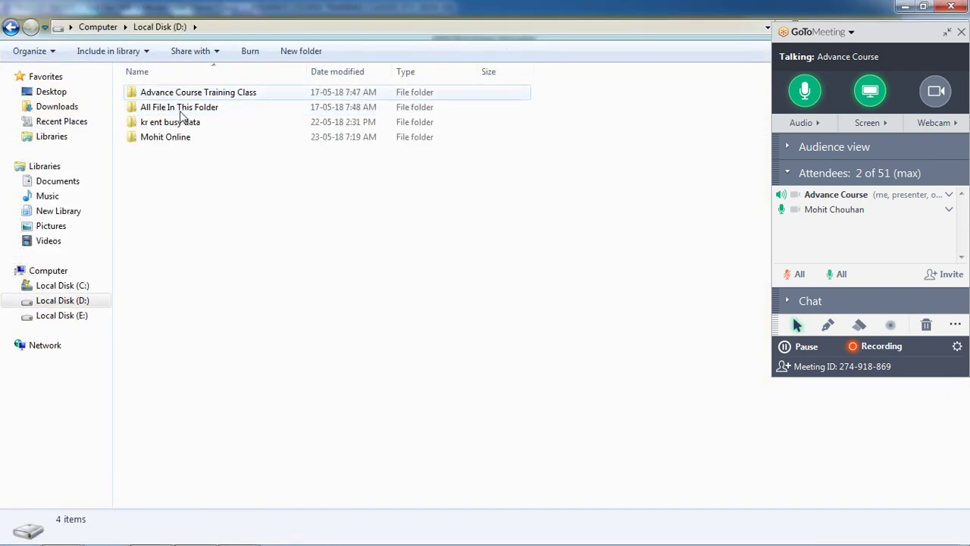
pyautogui.doubleClick(191, 110)
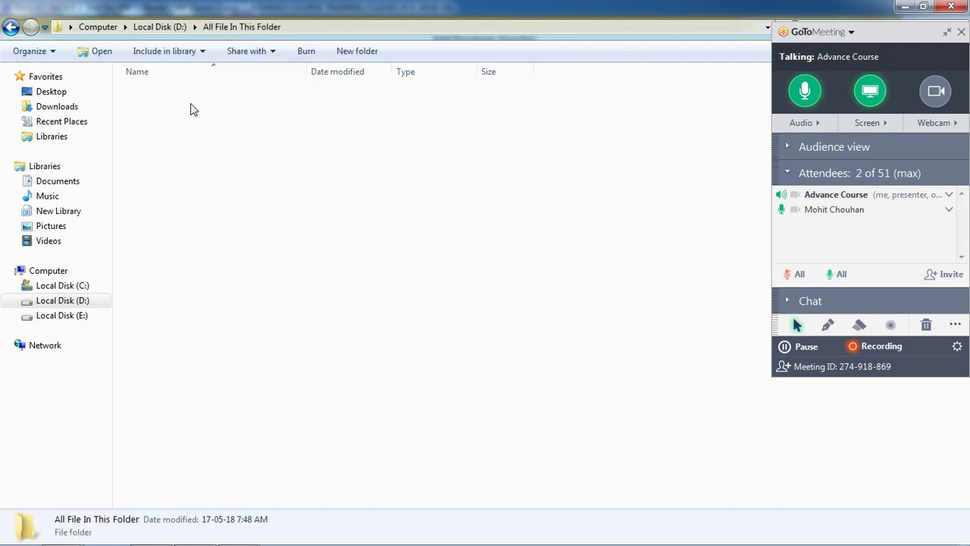
pyautogui.doubleClick(194, 124)
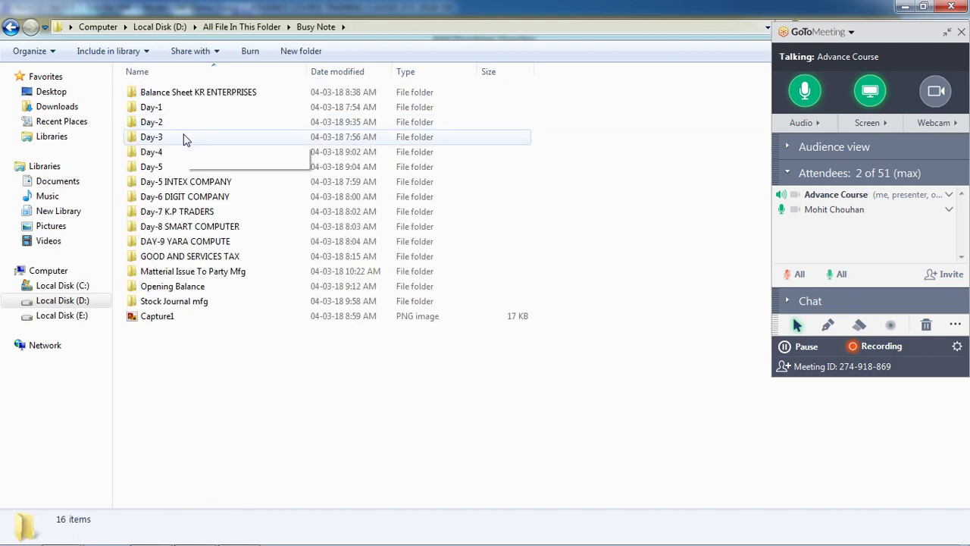
pyautogui.doubleClick(183, 150)
pyautogui.doubleClick(170, 111)
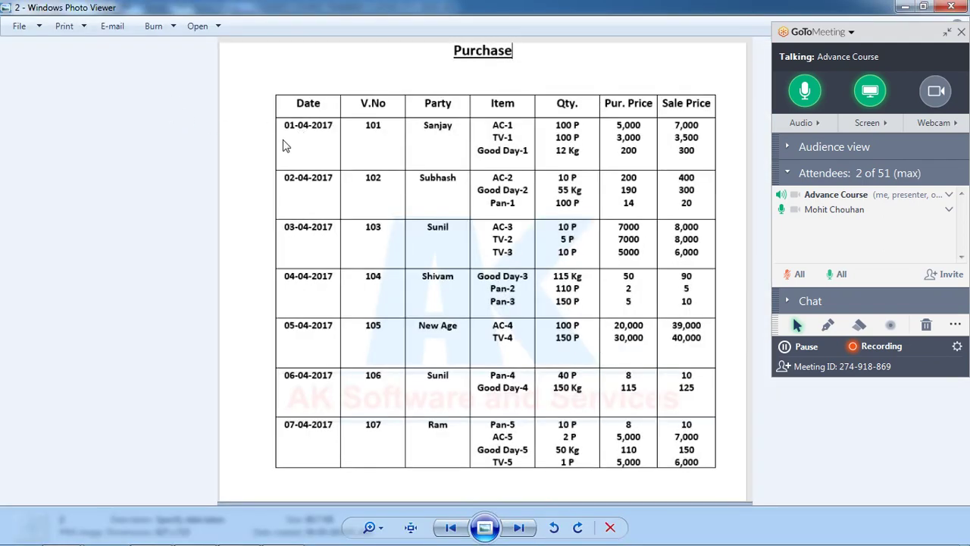
# Compare the blank purchase voucher with the purchase table in picture 2
pyautogui.hotkey('alt', 'F4')
pyautogui.hotkey('alt', 'Tab')
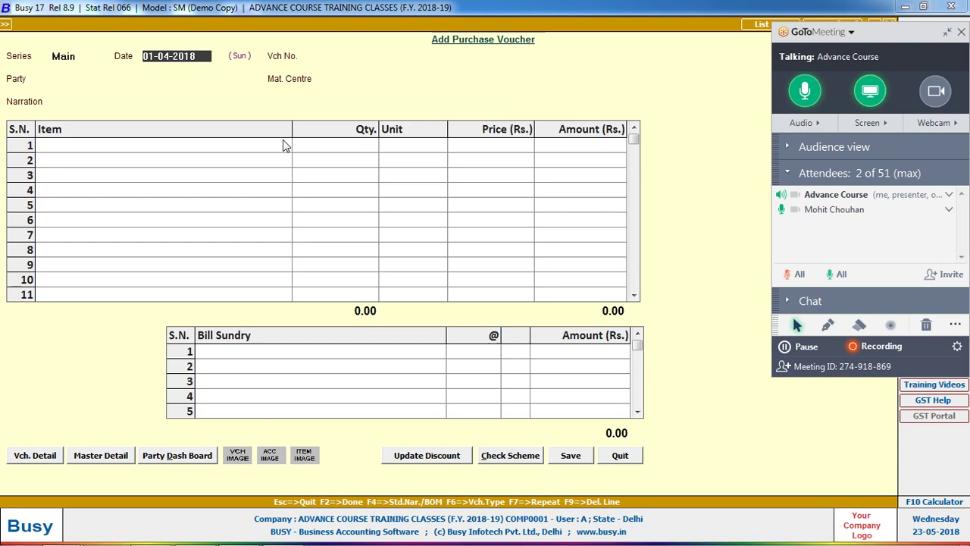
pyautogui.hotkey('alt', 'Tab')
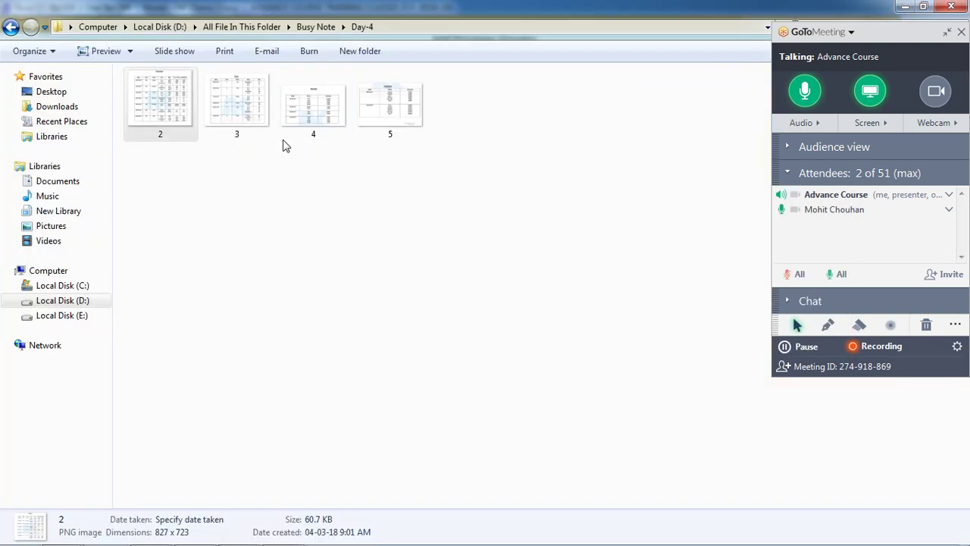
pyautogui.press('Return')
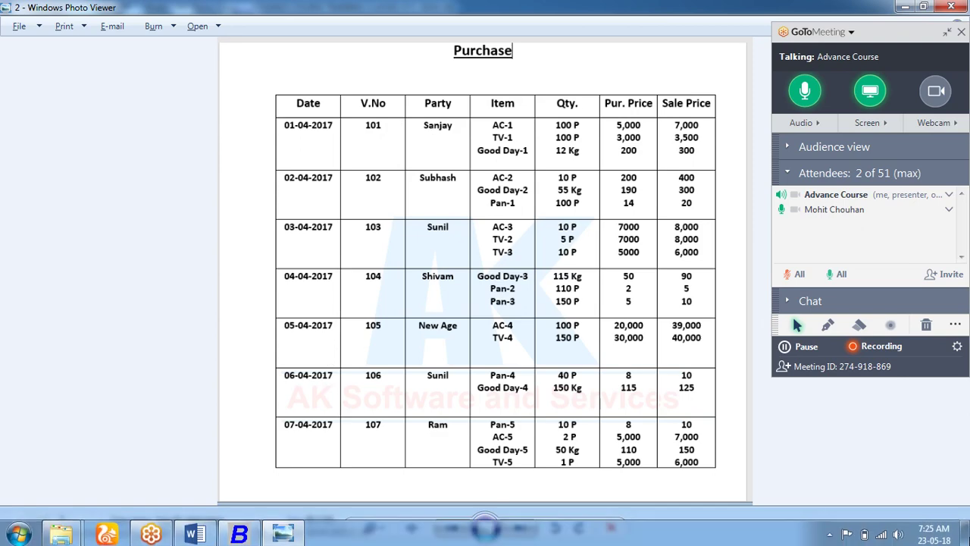
pyautogui.click(967, 540)
pyautogui.press('super+d')
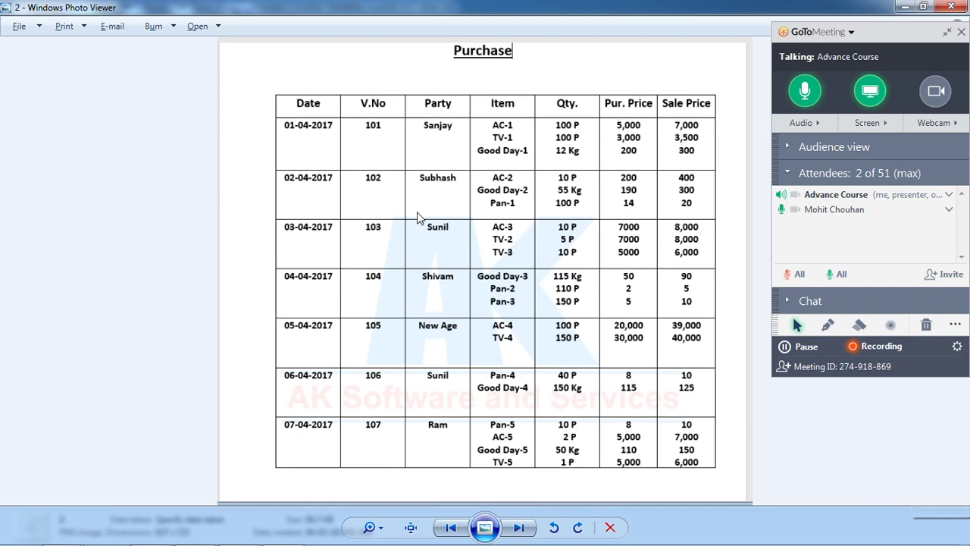
# Switch back to Busy, accept the date 01-04-2018 and enter 101 as the voucher number
pyautogui.hotkey('alt', 'F4')
pyautogui.hotkey('alt', 'Tab')
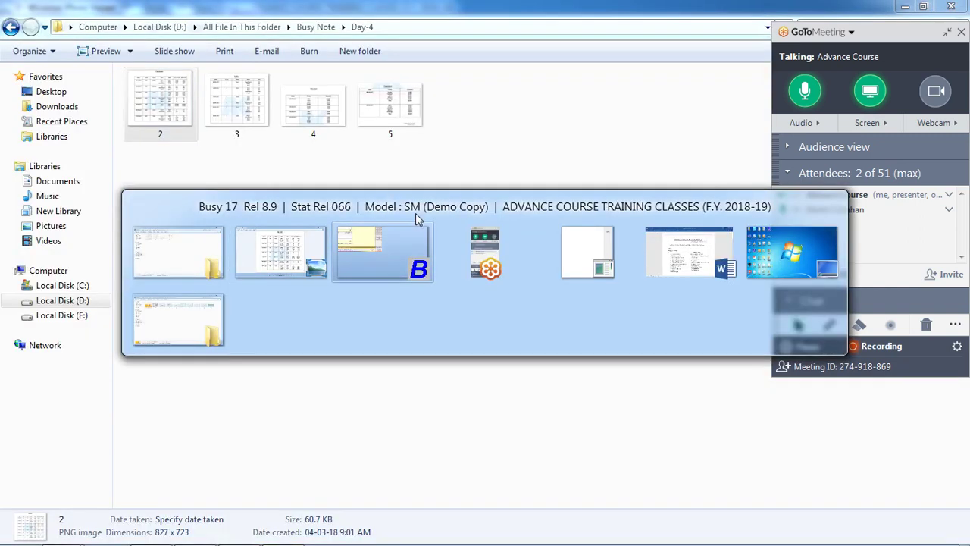
pyautogui.hotkey('alt', 'Tab')
pyautogui.hotkey('alt', 'Tab')
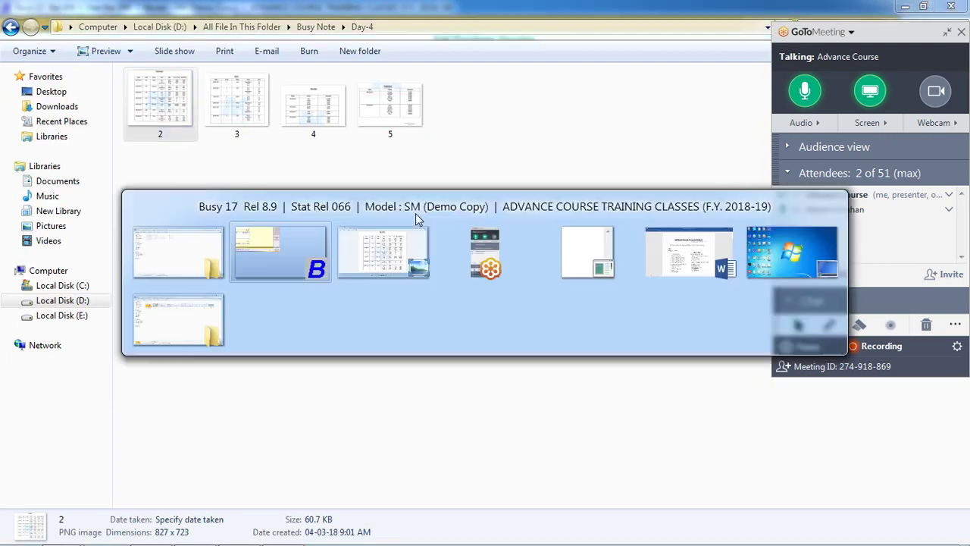
pyautogui.write('101')
pyautogui.press('Return')
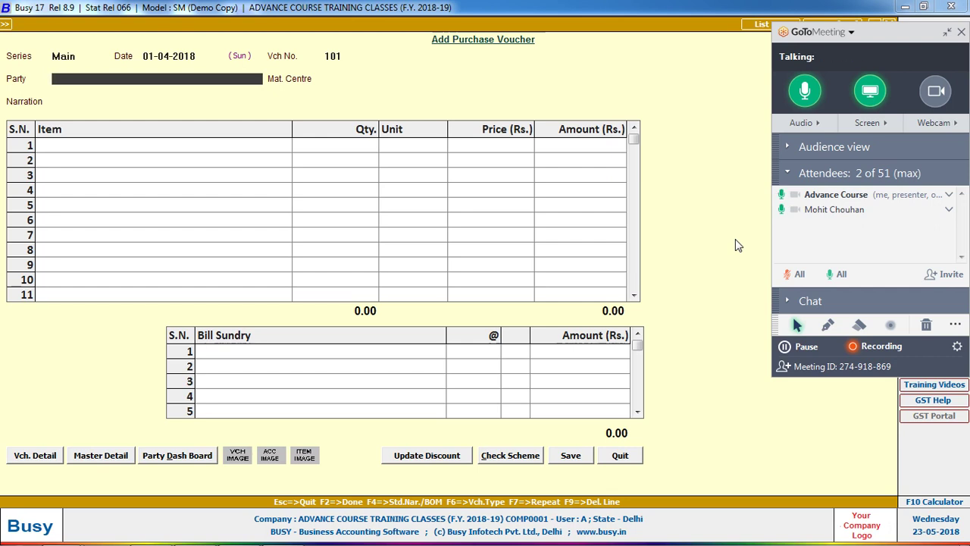
# Check the purchase table for the party of voucher 101 and bring up the voucher's party list
pyautogui.hotkey('alt', 'Tab')
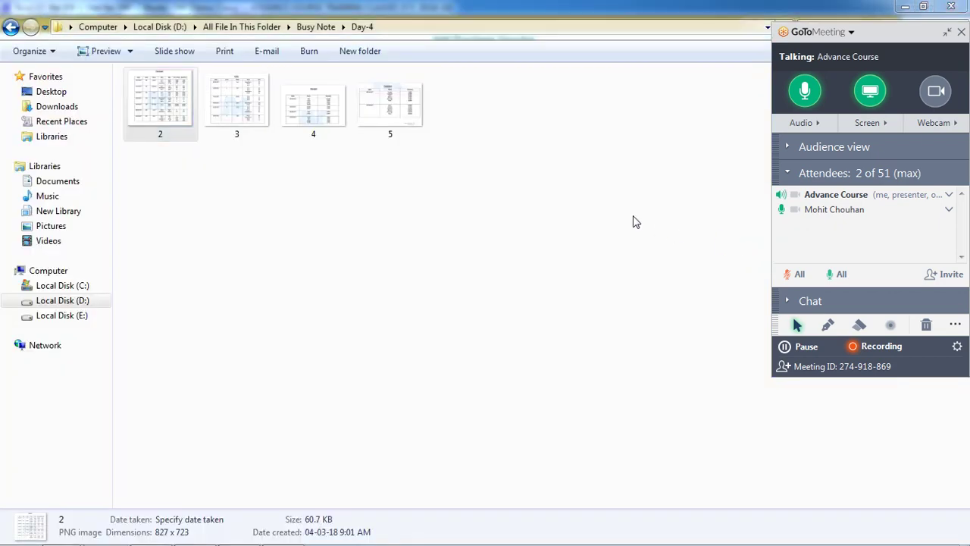
pyautogui.hotkey('alt', 'Tab')
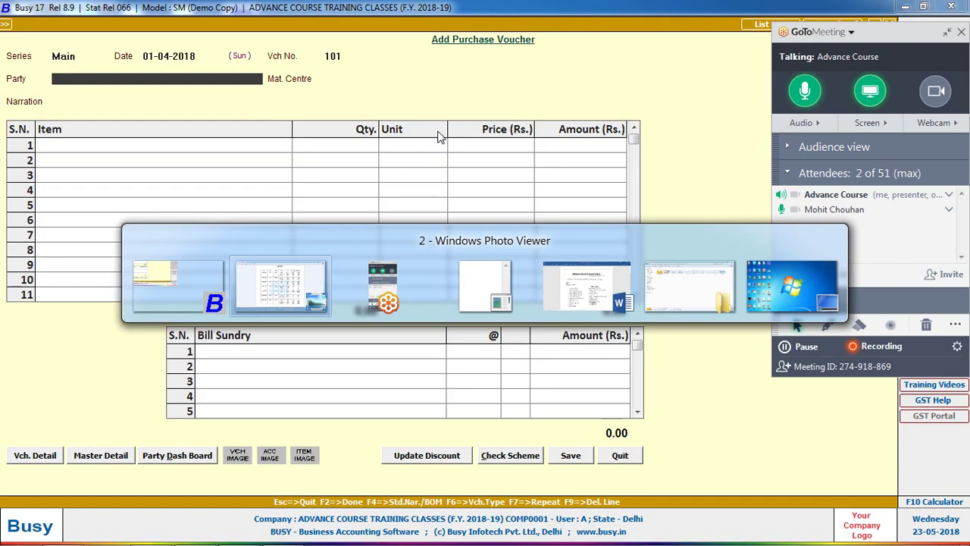
pyautogui.press('Escape')
pyautogui.write('D')
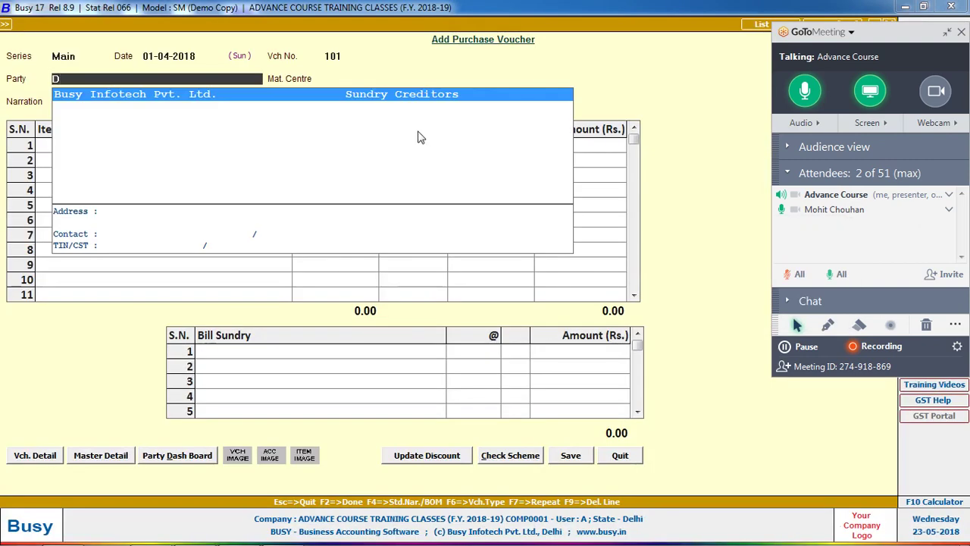
pyautogui.press('F3')
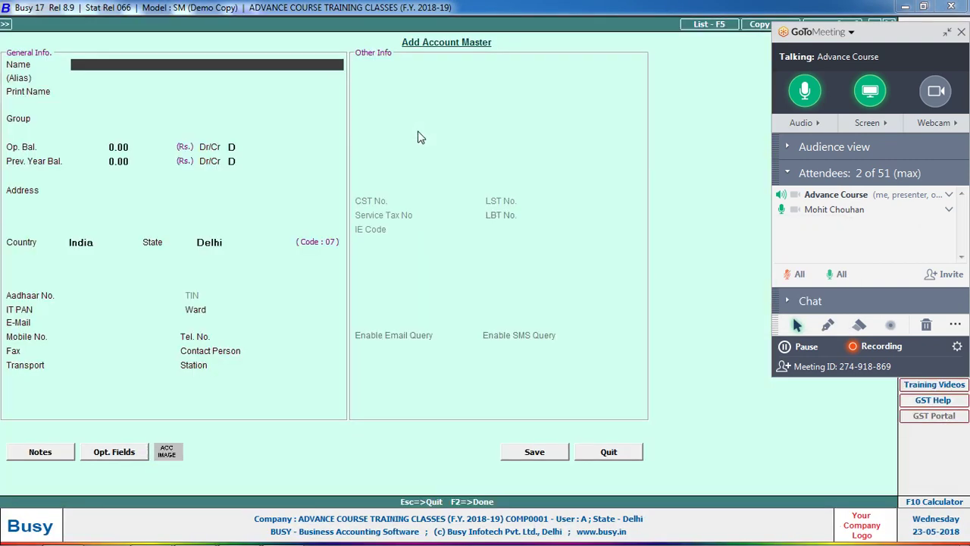
pyautogui.write('SANJAY')
pyautogui.press('Return')
pyautogui.press('Return')
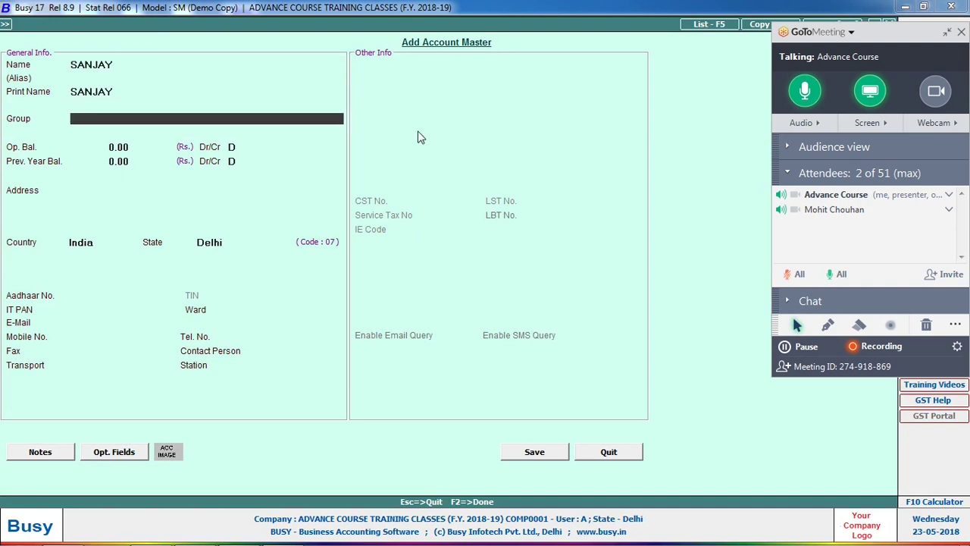
pyautogui.press('Escape')
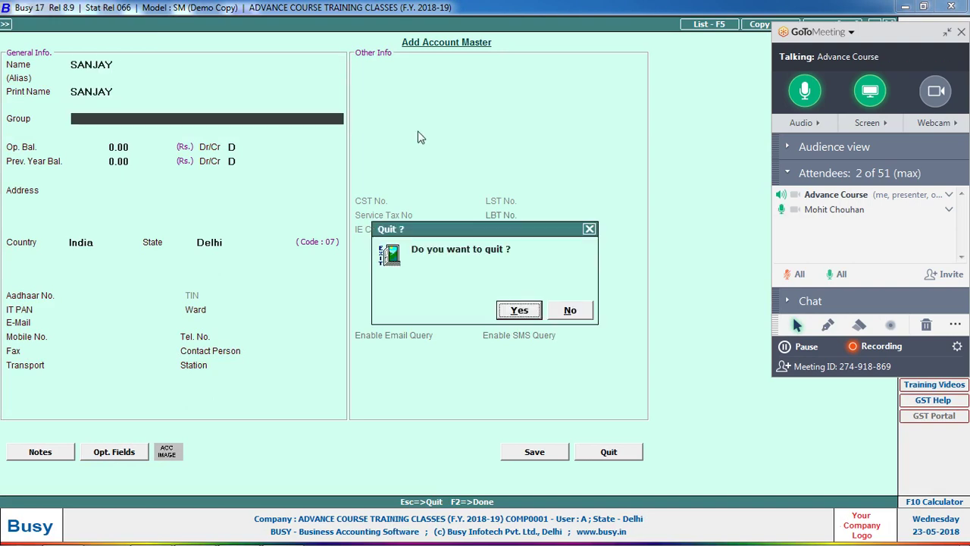
pyautogui.press('Return')
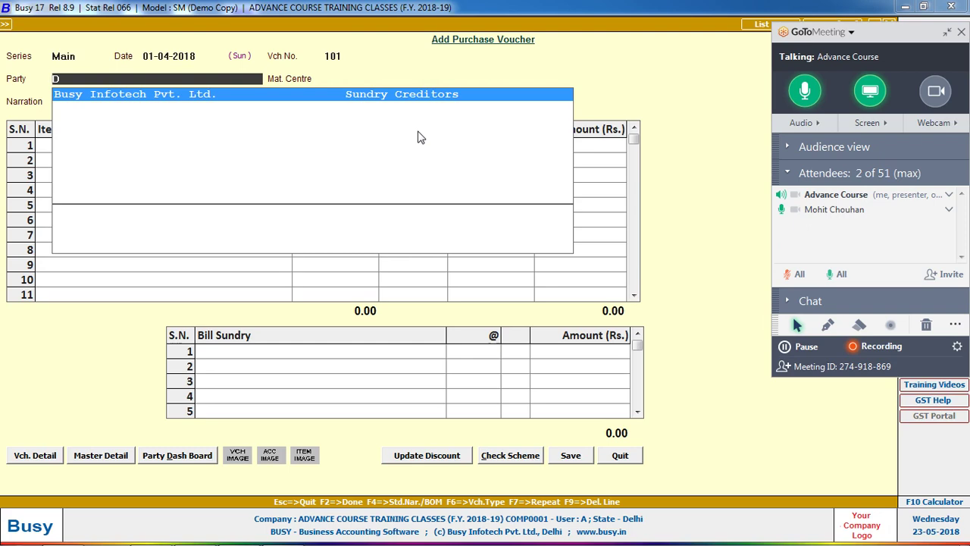
# Start a new account master from the voucher's party field and enter the supplier's name and print name
pyautogui.press('F3')
pyautogui.write('S')
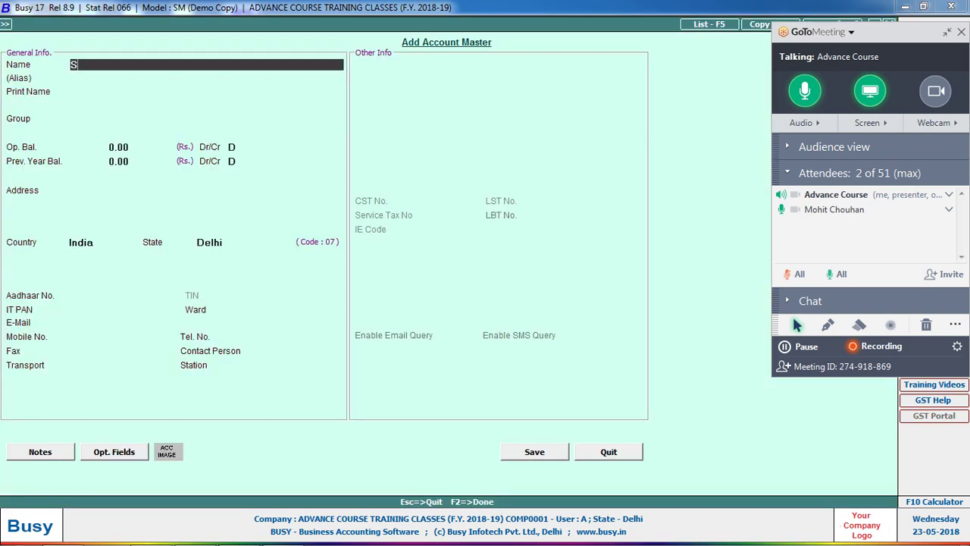
pyautogui.write('ANJAY')
pyautogui.press('Return')
pyautogui.press('Return')
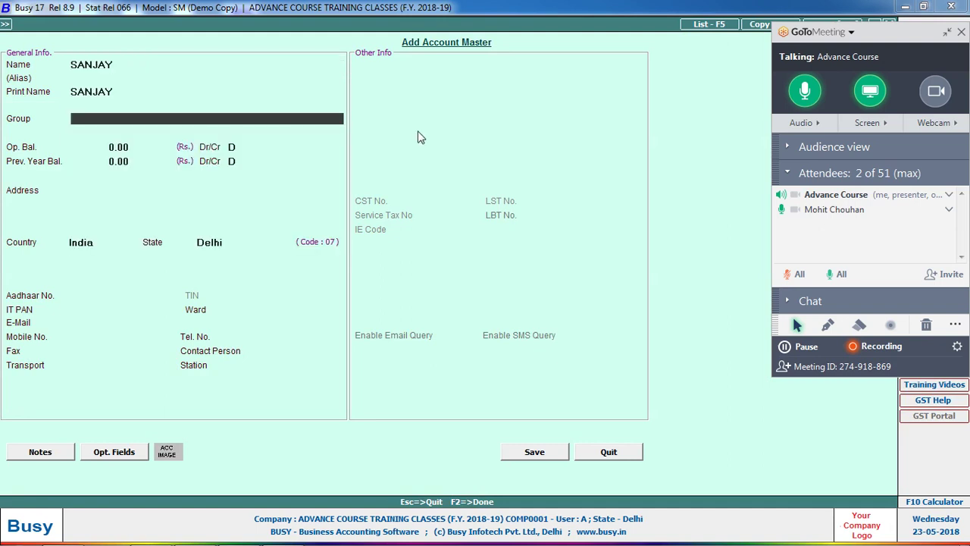
# Copy the GoToMeeting meeting invitation
pyautogui.click(812, 368)
pyautogui.click(811, 410)
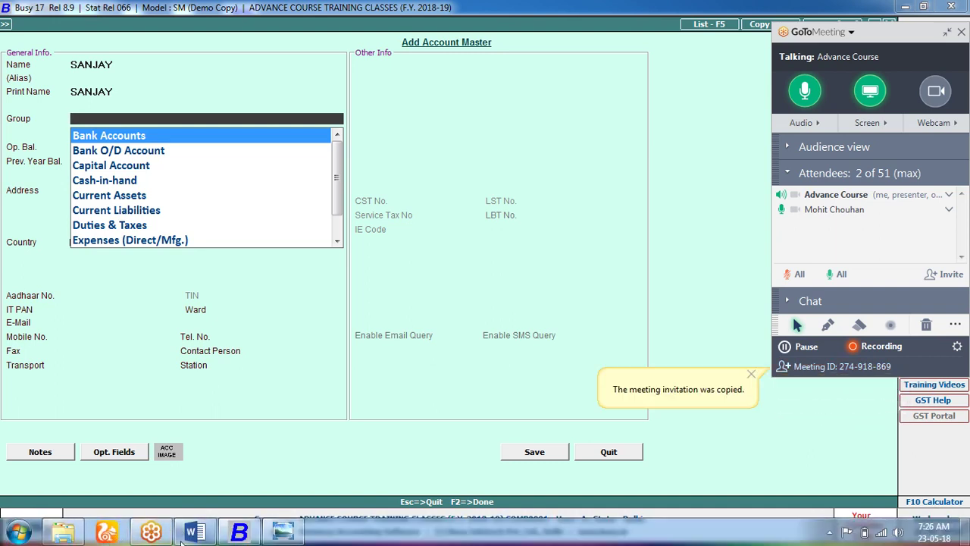
# Show the desktop, launch Chrome from it and return to Busy
pyautogui.moveTo(239, 533)
pyautogui.rightClick(379, 532)
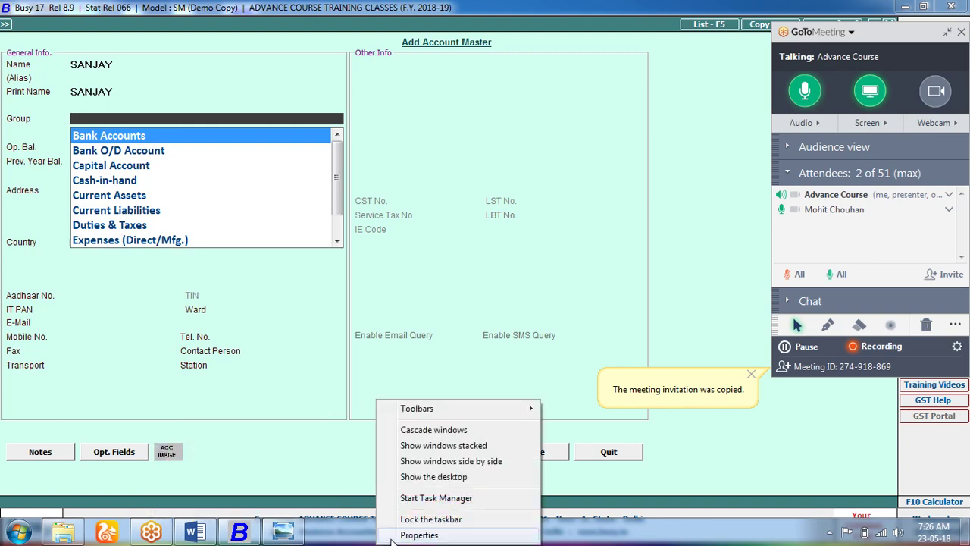
pyautogui.click(438, 478)
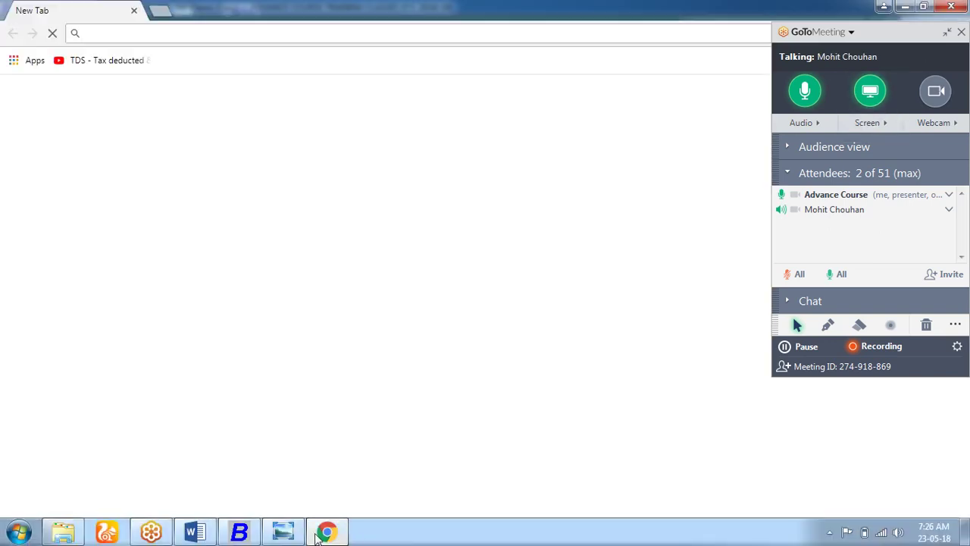
pyautogui.click(239, 532)
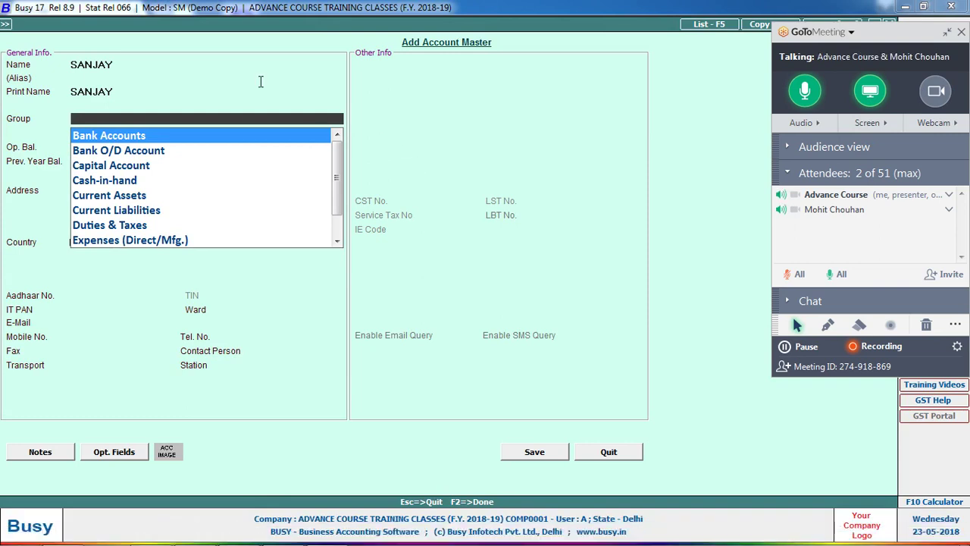
# Put the supplier's account in the Sundry Creditors group, keeping the default balances, country and state and leaving the address and contact details blank
pyautogui.write('SUN')
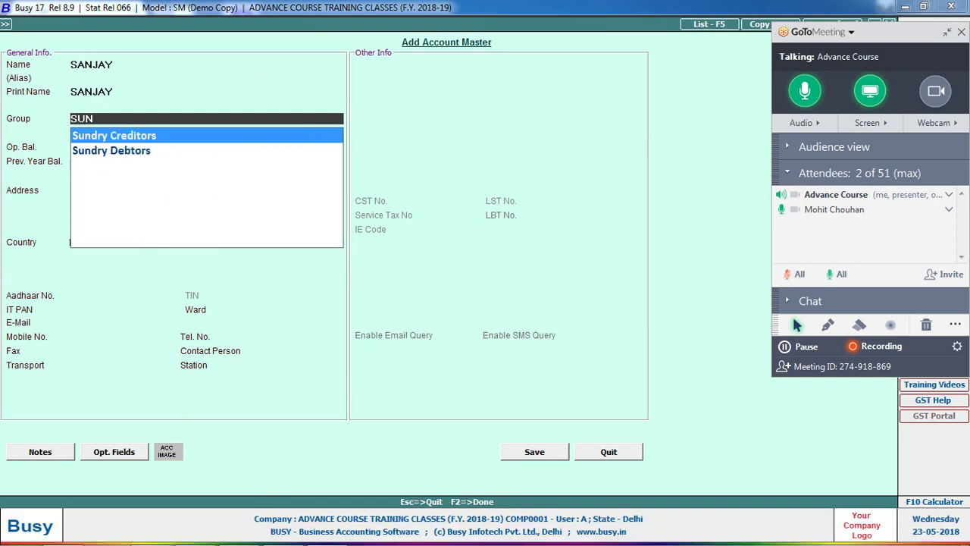
pyautogui.press('Return')
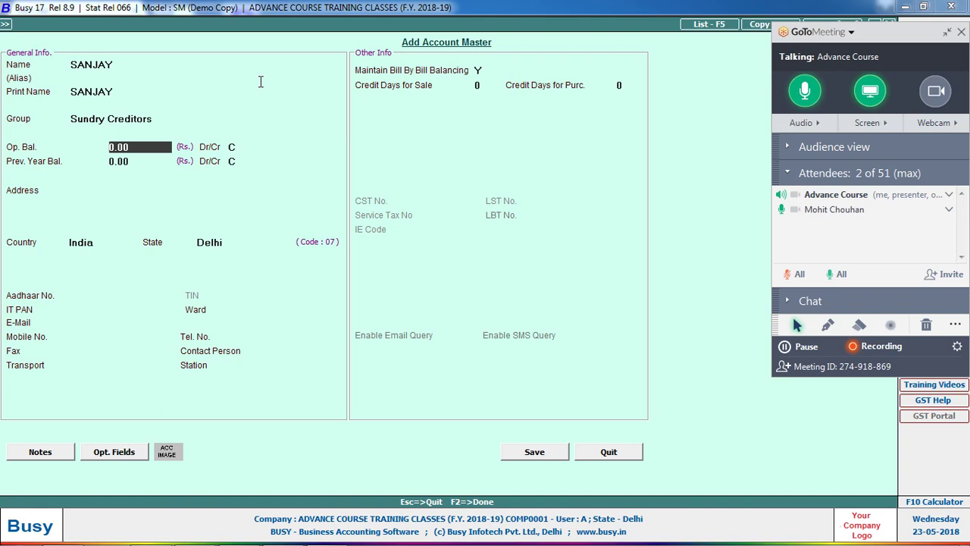
pyautogui.press('Return')
pyautogui.press('Return')
pyautogui.press('Return')
pyautogui.press('Return')
pyautogui.press('Return')
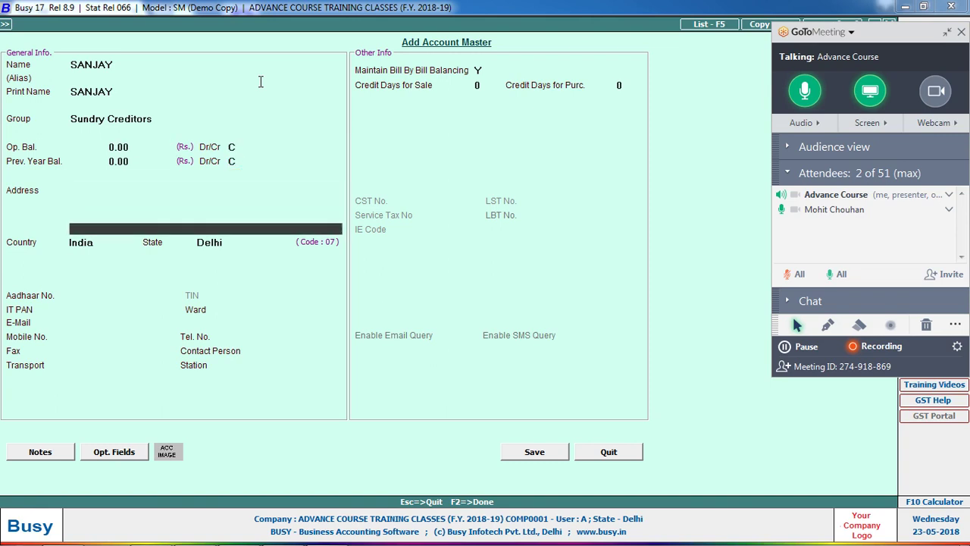
pyautogui.press('Return')
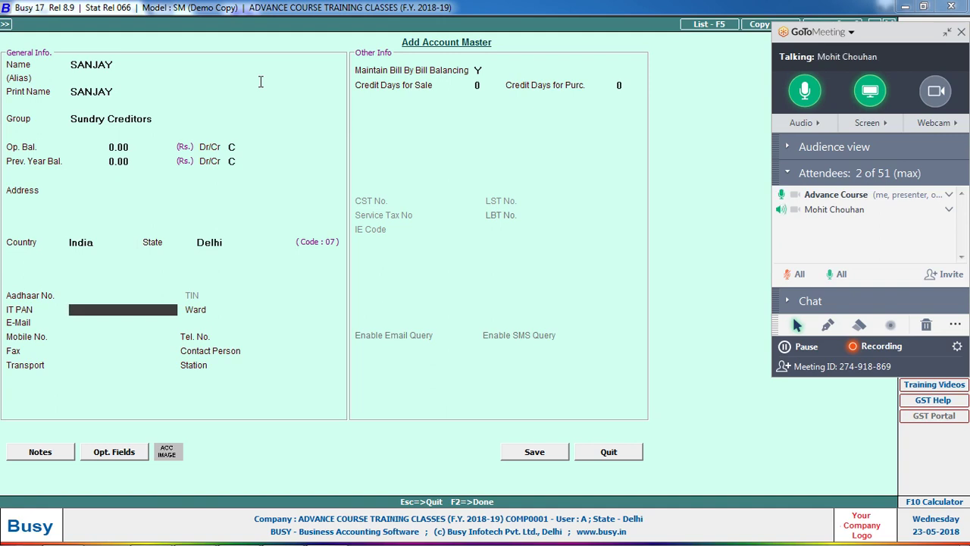
pyautogui.press('Return')
pyautogui.press('Return')
pyautogui.press('Return')
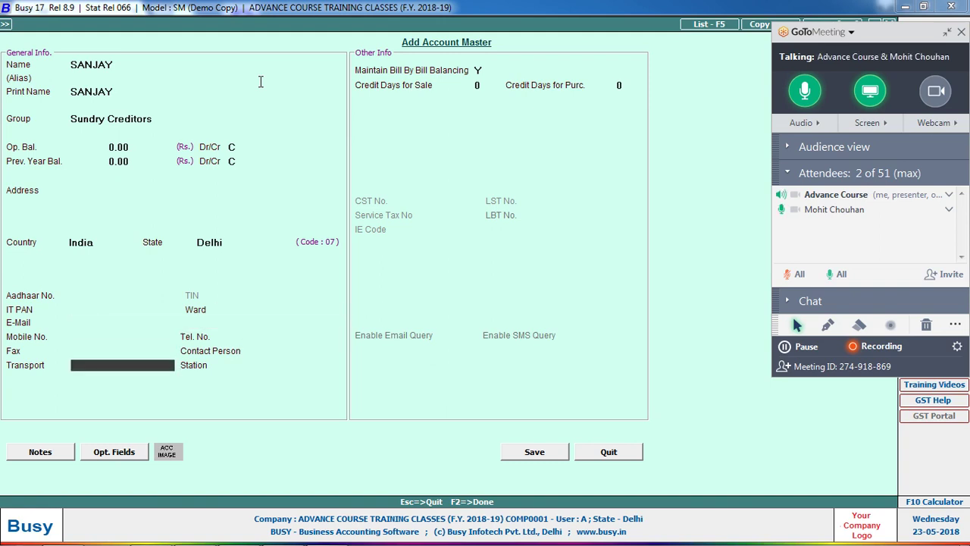
# Set Maintain Bill By Bill Balancing to N and save the supplier's account master
pyautogui.press('Return')
pyautogui.press('Return')
pyautogui.write('N')
pyautogui.press('Return')
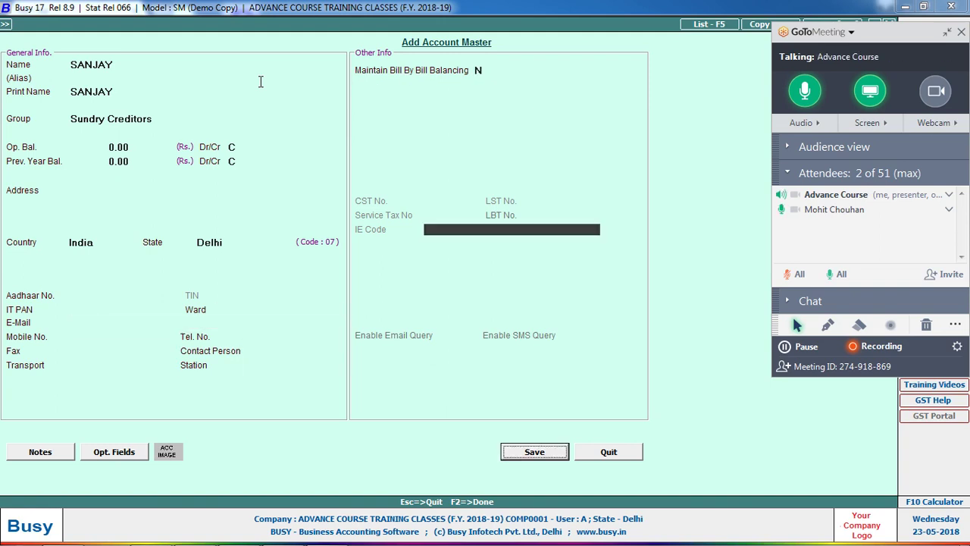
pyautogui.press('F2')
pyautogui.press('Return')
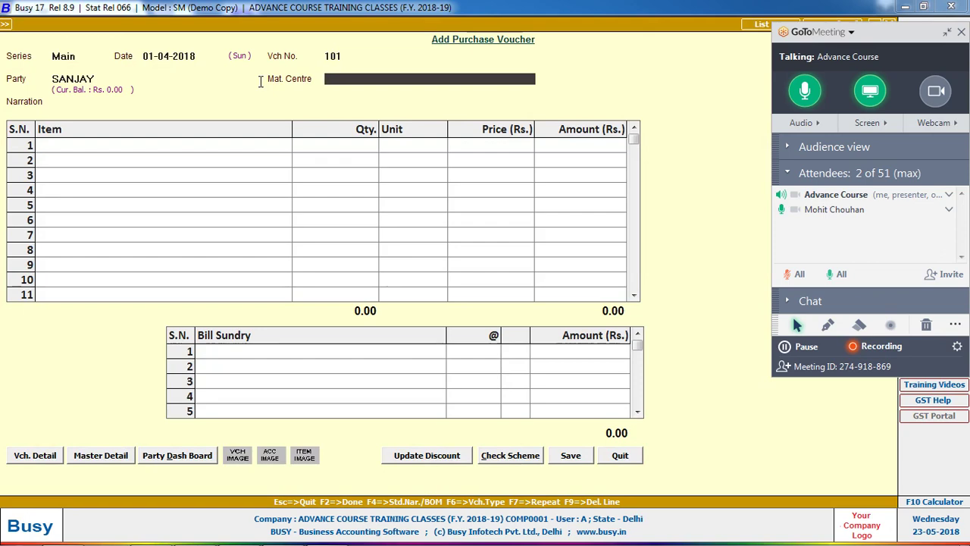
# Switch to Chrome, collapse the GoToMeeting panel and open Gmail under the Advance Course Training Classes account
pyautogui.click(260, 81)
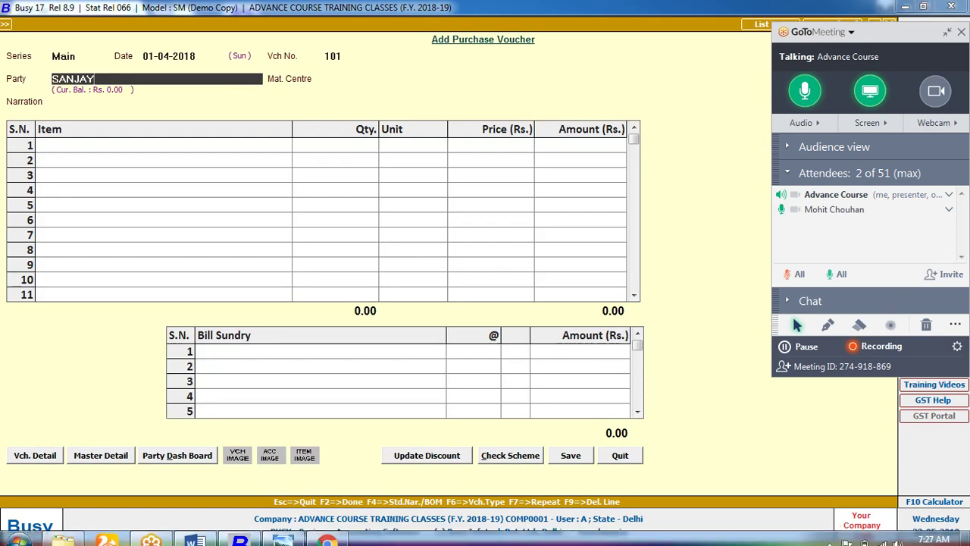
pyautogui.click(327, 532)
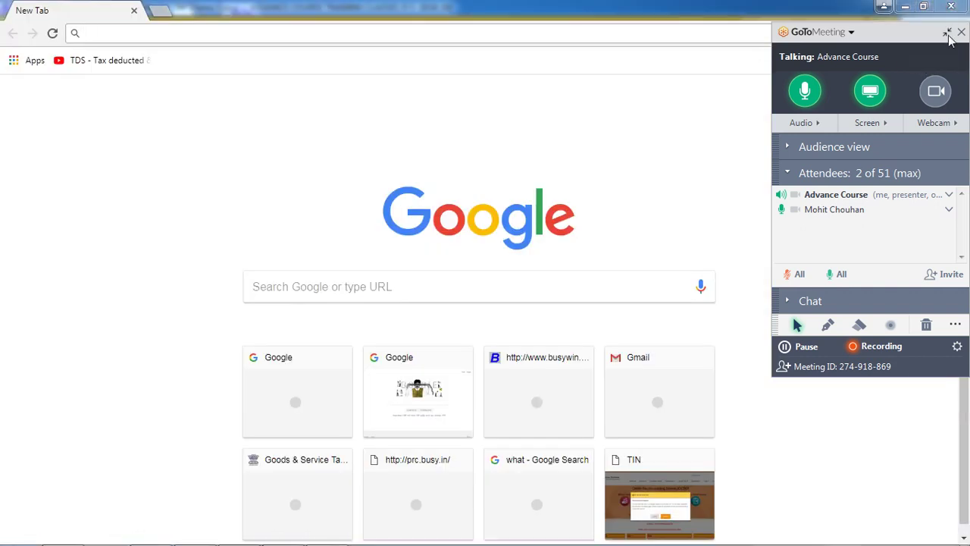
pyautogui.click(948, 33)
pyautogui.click(937, 97)
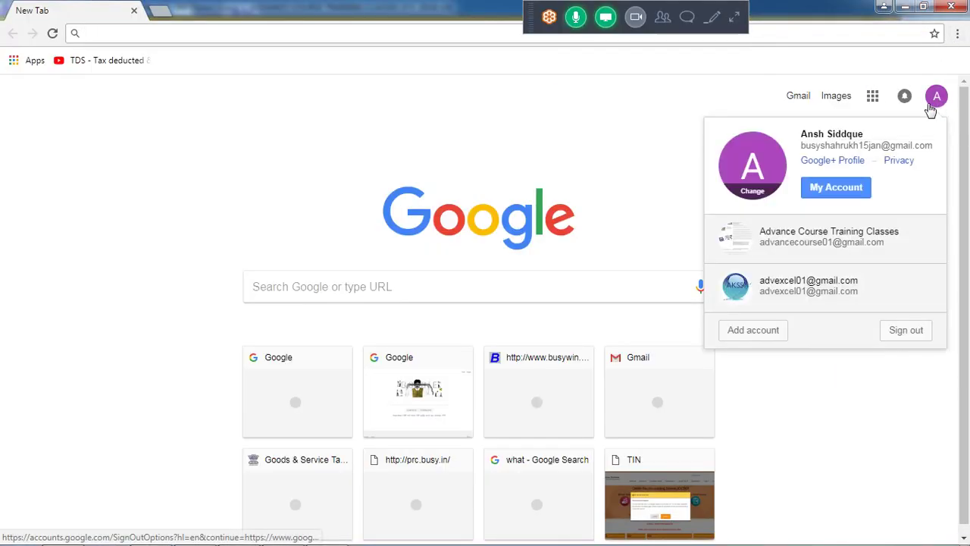
pyautogui.click(747, 262)
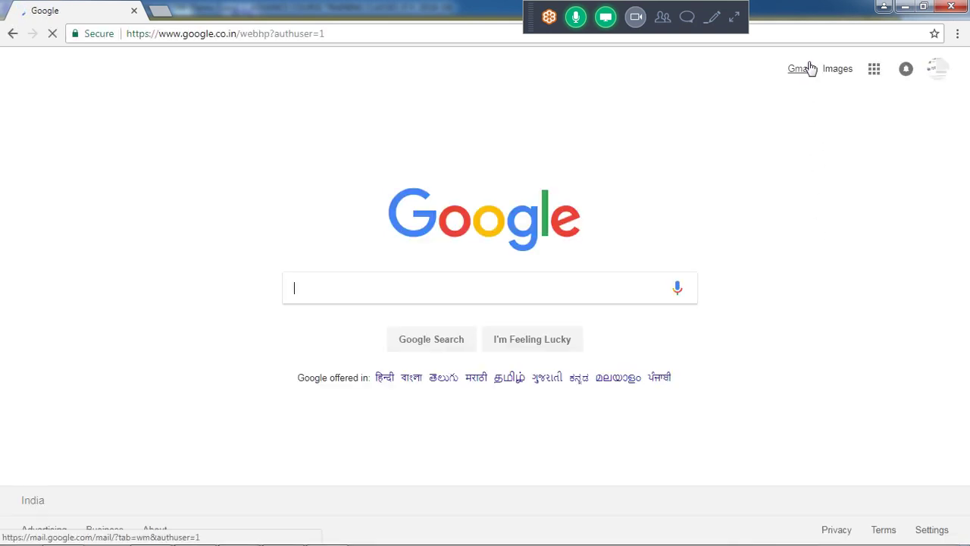
pyautogui.click(808, 68)
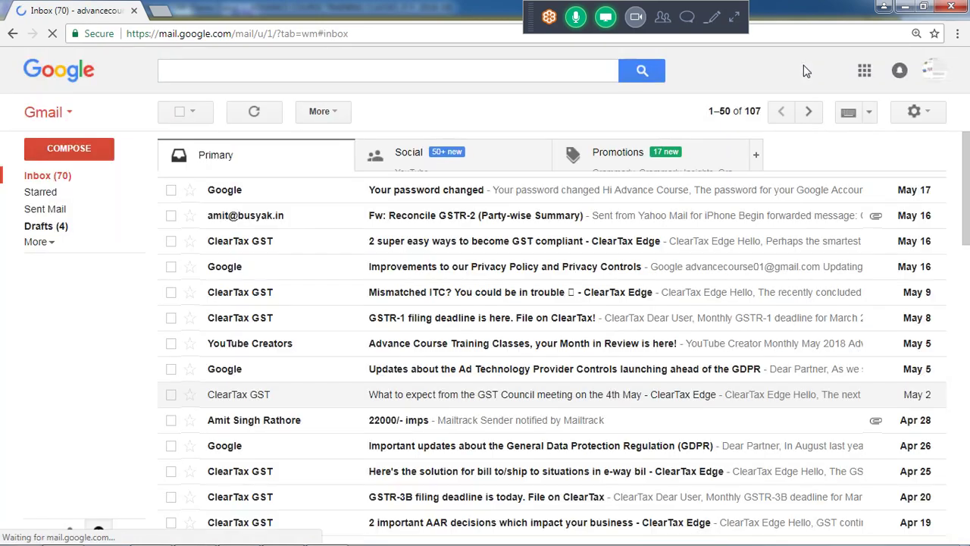
# Open the sent "meeting id" conversation and send its drafted reply with Rec_013.avi, sharing the file as Can view for anyone with the link
pyautogui.click(59, 209)
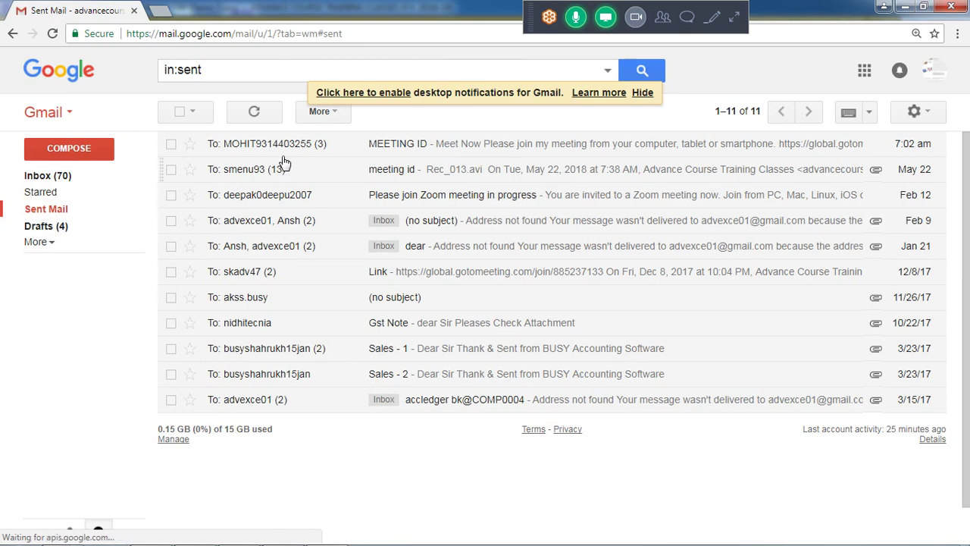
pyautogui.click(286, 173)
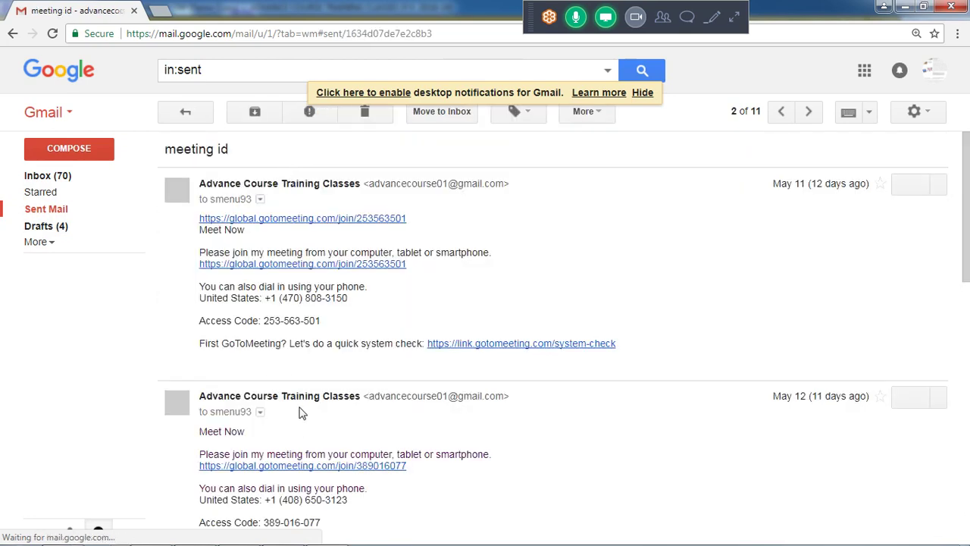
pyautogui.scroll(-10, 273, 376)
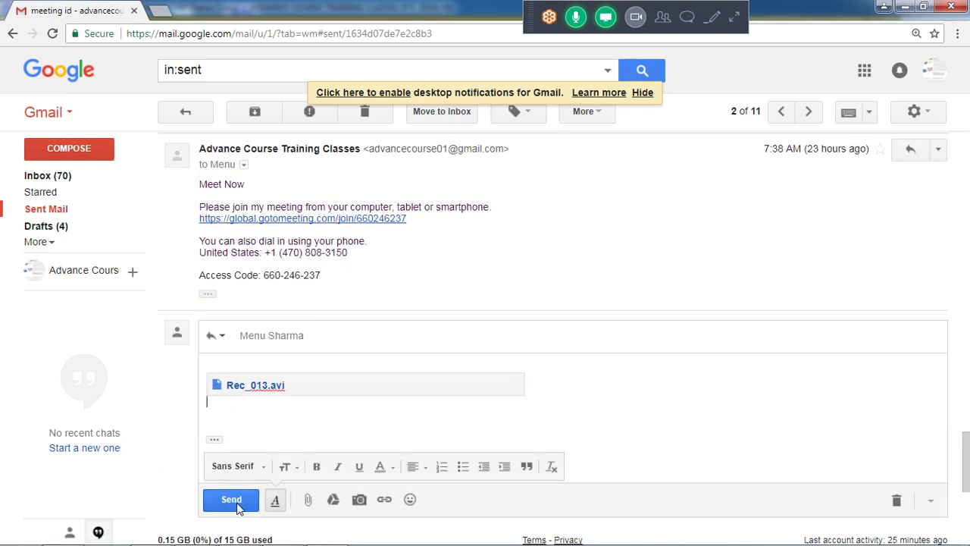
pyautogui.click(245, 507)
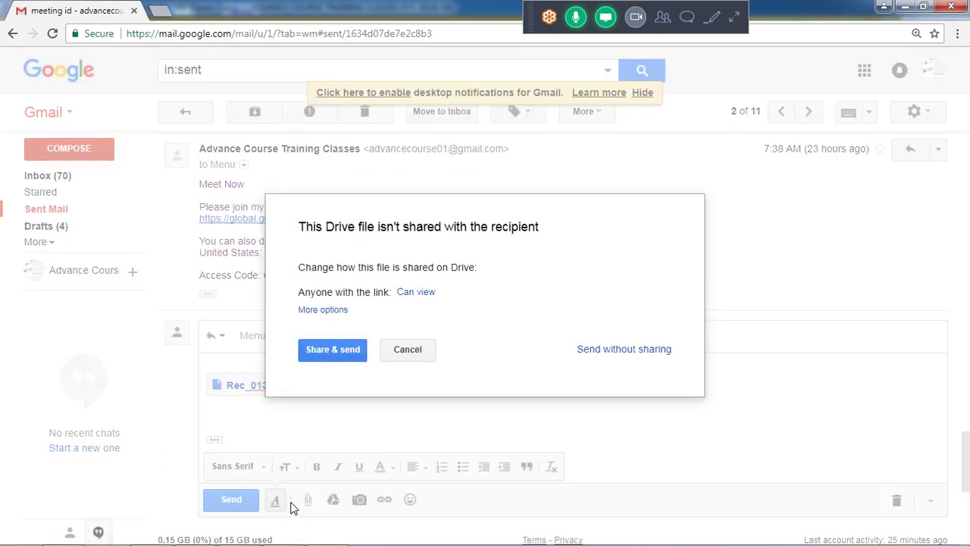
pyautogui.click(338, 355)
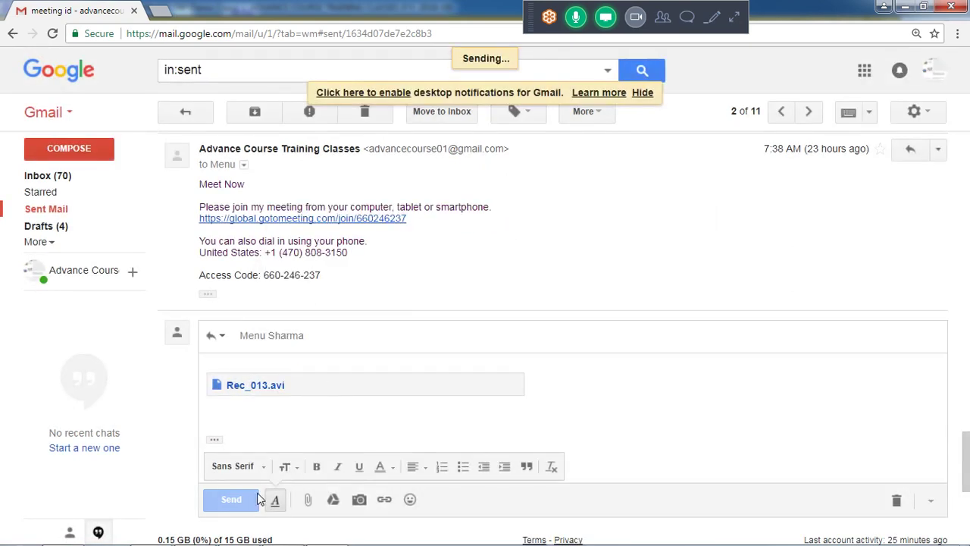
# Write a new reply in the same conversation containing the copied meeting invitation as plain text and send it
pyautogui.scroll(-4, 278, 385)
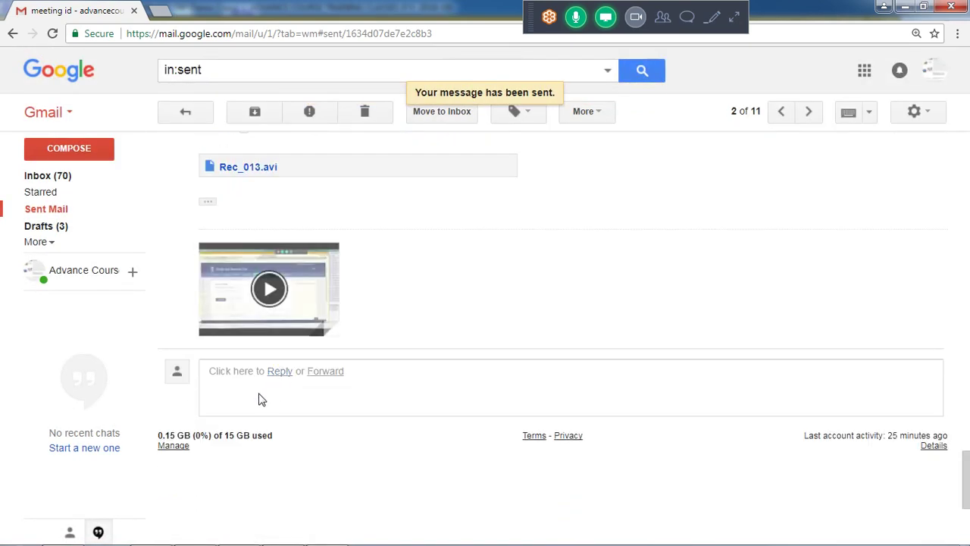
pyautogui.click(259, 396)
pyautogui.rightClick(259, 394)
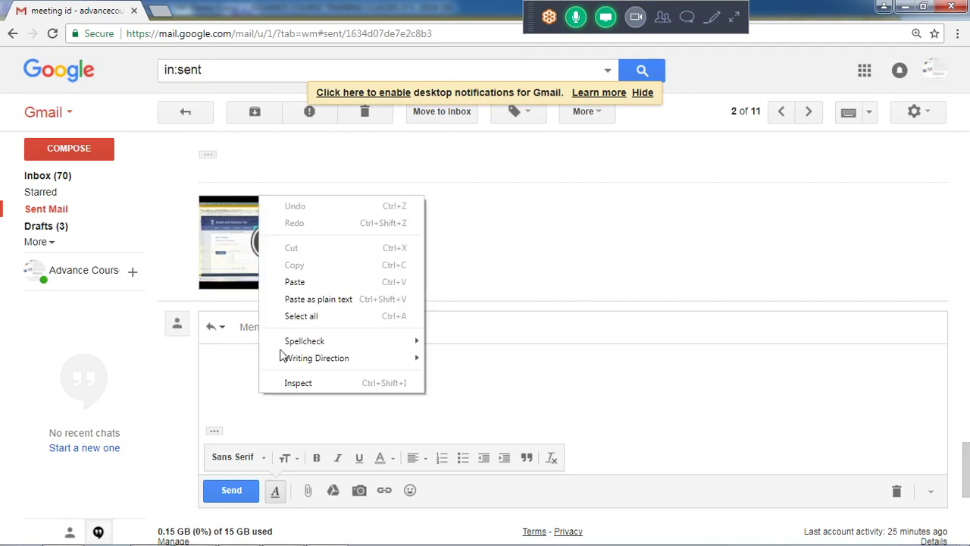
pyautogui.click(292, 299)
pyautogui.click(238, 502)
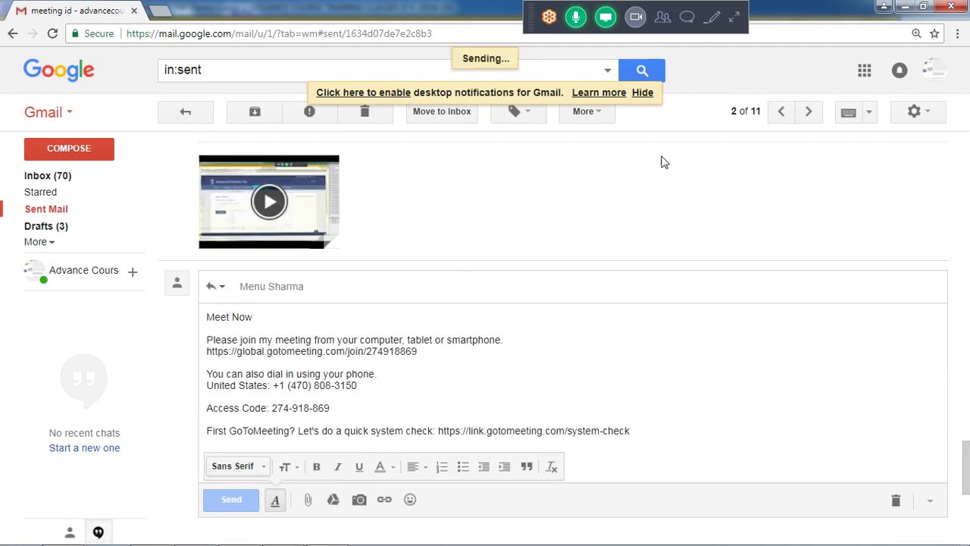
# Return to Busy, open the voucher party's account master for modification, add a full stop after its name and save
pyautogui.click(904, 7)
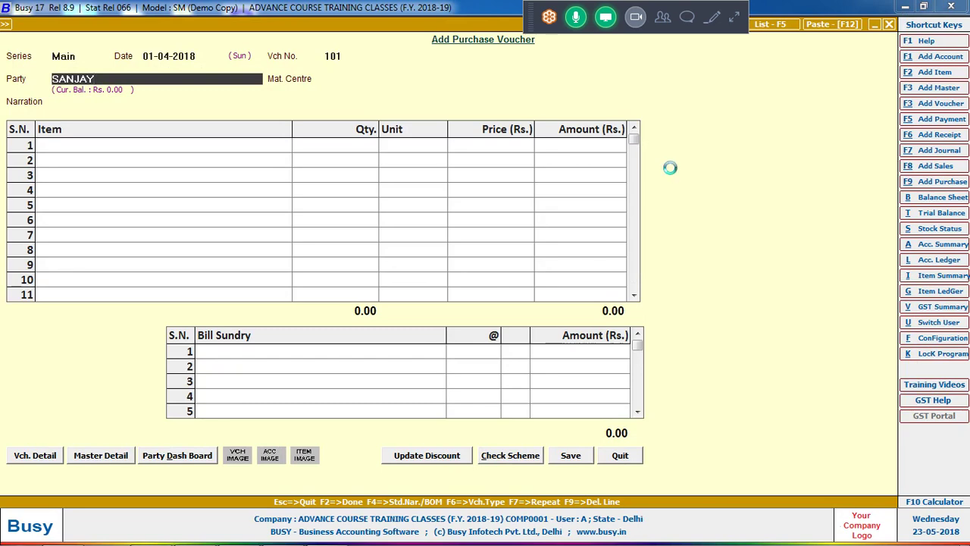
pyautogui.hotkey('ctrl', 'Return')
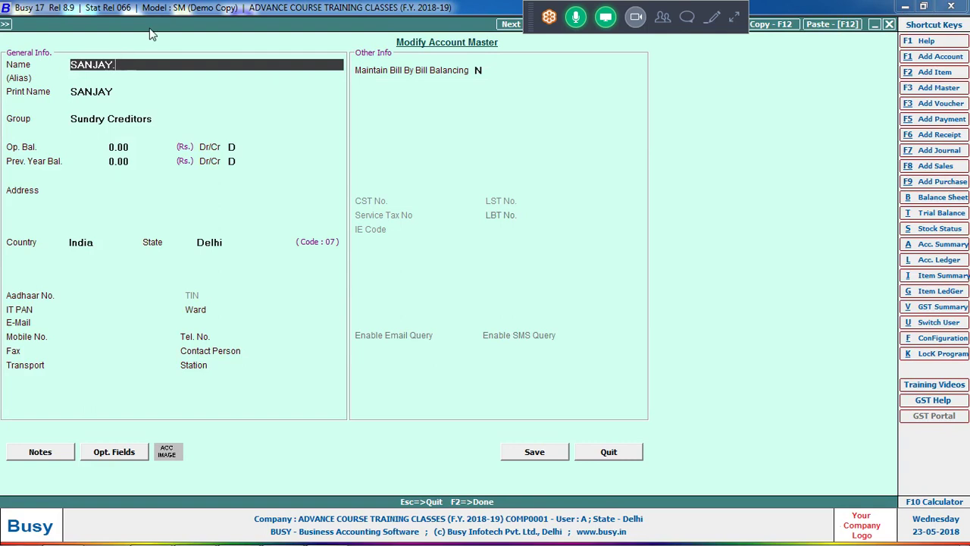
pyautogui.click(551, 452)
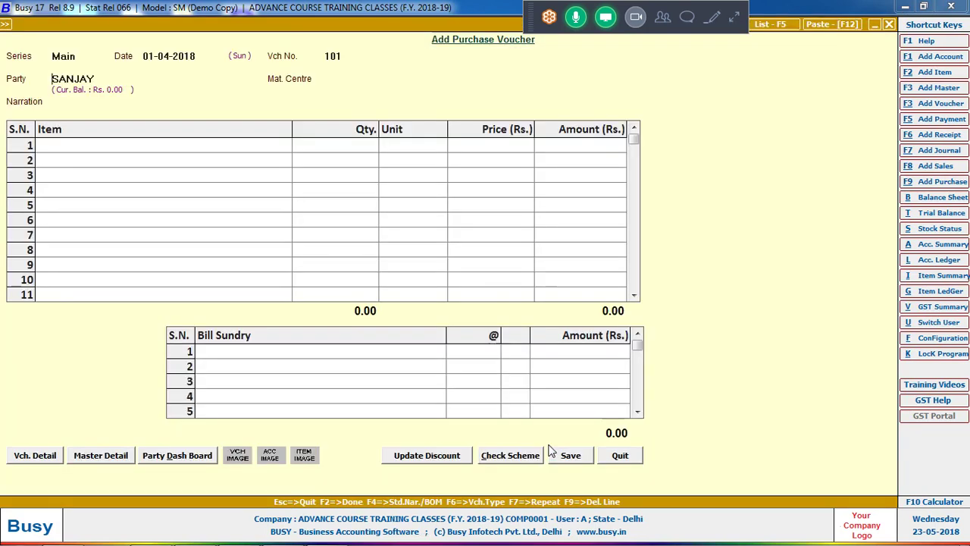
# Accept the party, choose Main Store as the material centre with a blank narration, and check voucher 101's items in the purchase table
pyautogui.press('Return')
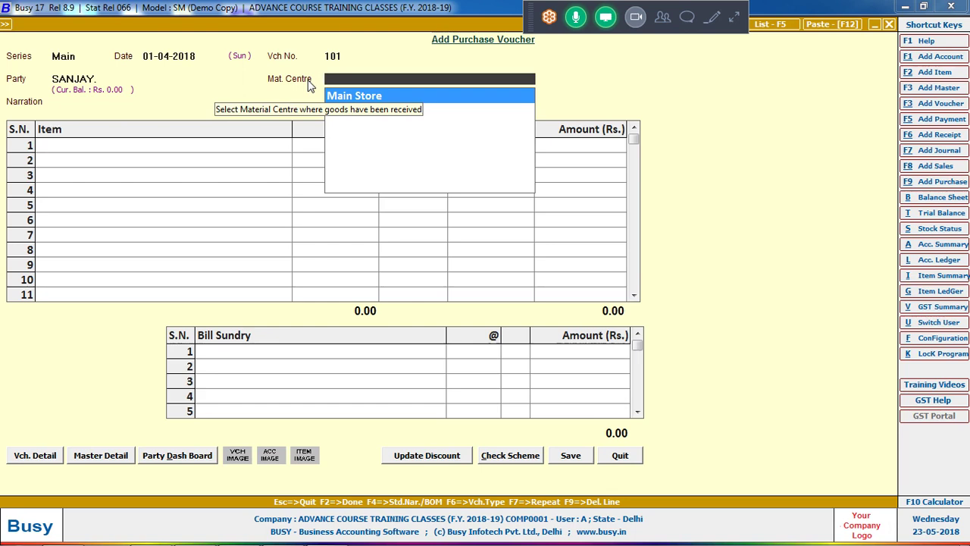
pyautogui.press('Return')
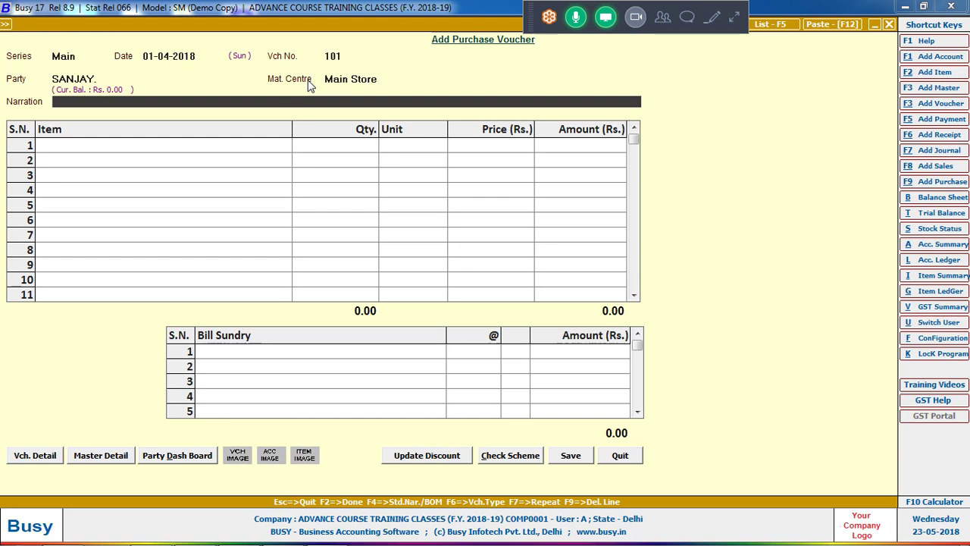
pyautogui.press('Return')
pyautogui.click(282, 531)
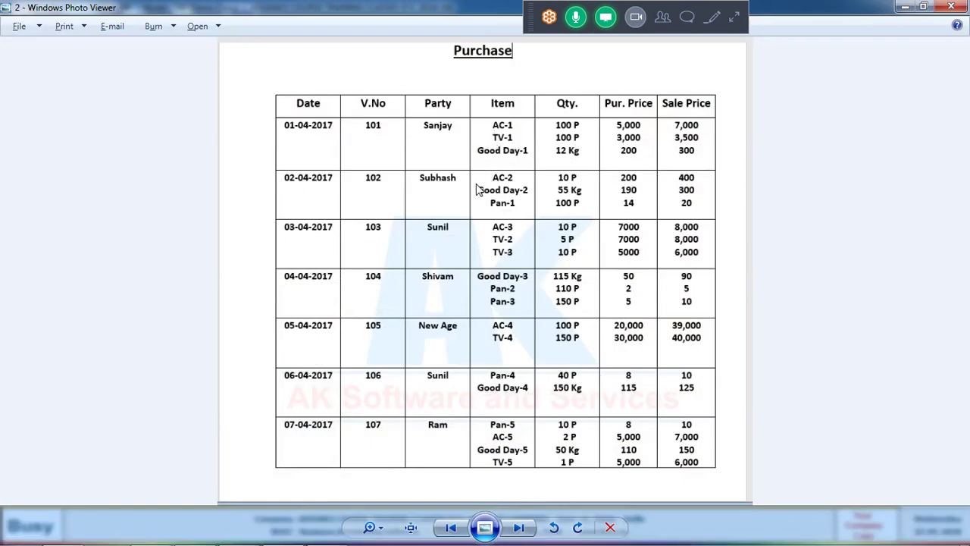
pyautogui.hotkey('alt', 'Tab')
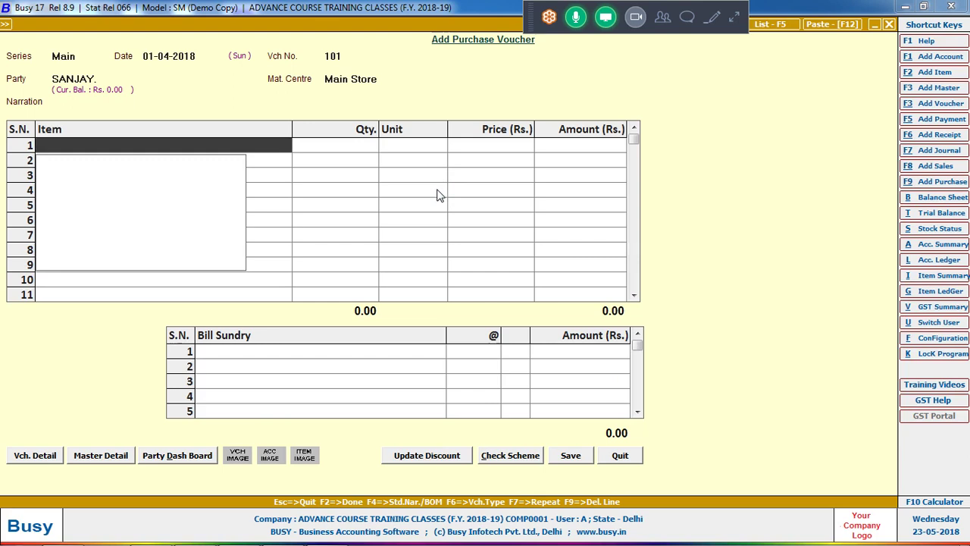
# Start a new item master from the voucher's first item row and enter AC-1 as its name and print name, leaving the alias blank
pyautogui.press('F3')
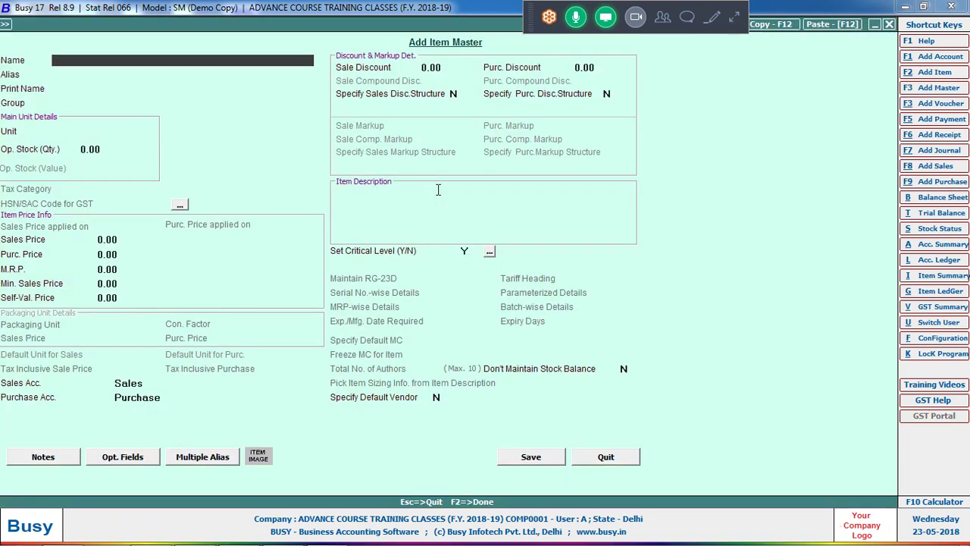
pyautogui.press('Escape')
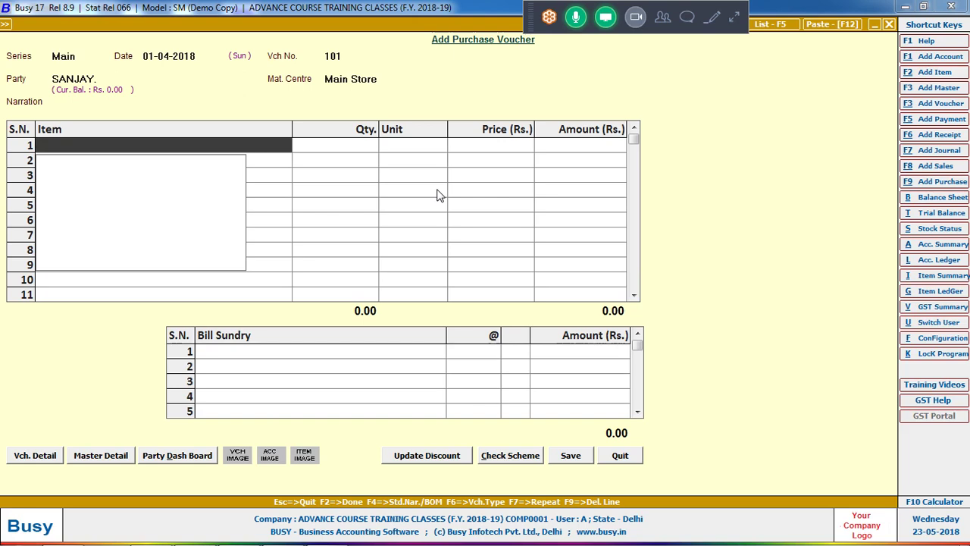
pyautogui.press('F3')
pyautogui.write('A')
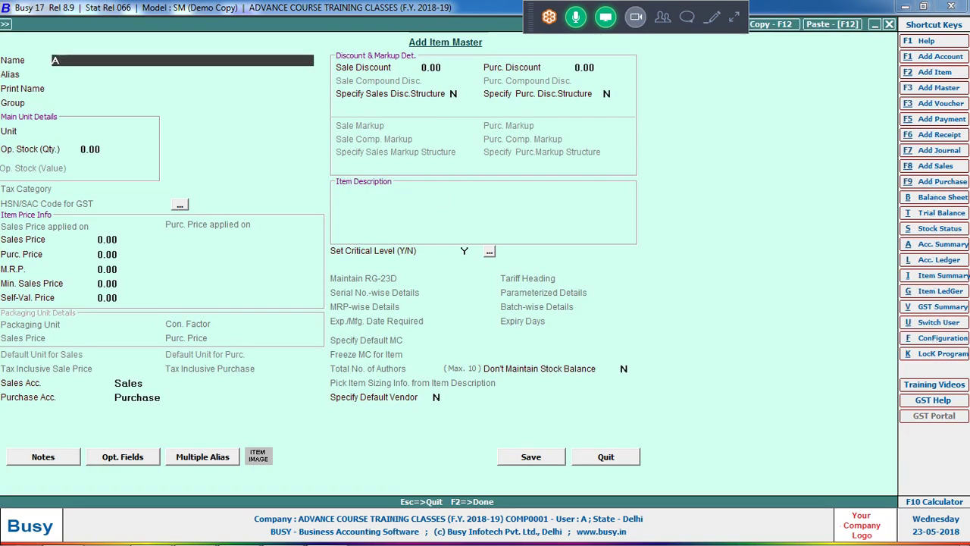
pyautogui.write('C-1')
pyautogui.press('Return')
pyautogui.press('Return')
pyautogui.press('Return')
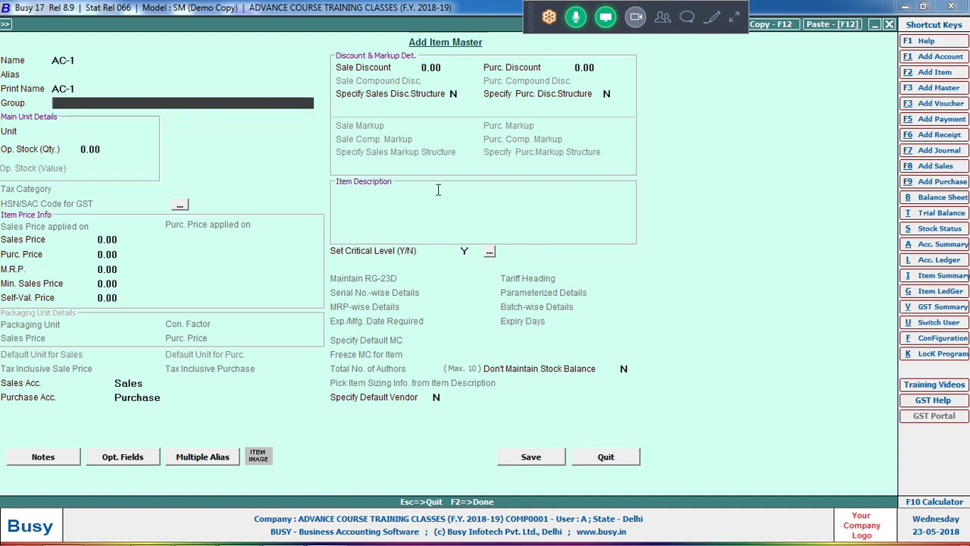
pyautogui.press('Return')
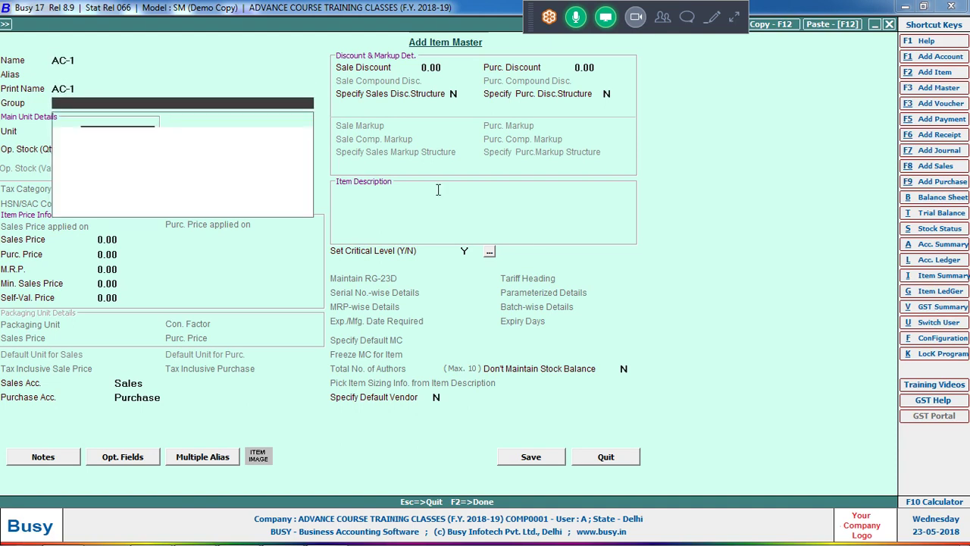
# Assign the AC-1 item to the General group with Pcs. as its unit, leaving the opening stock quantity at zero
pyautogui.write('P')
pyautogui.press('Return')
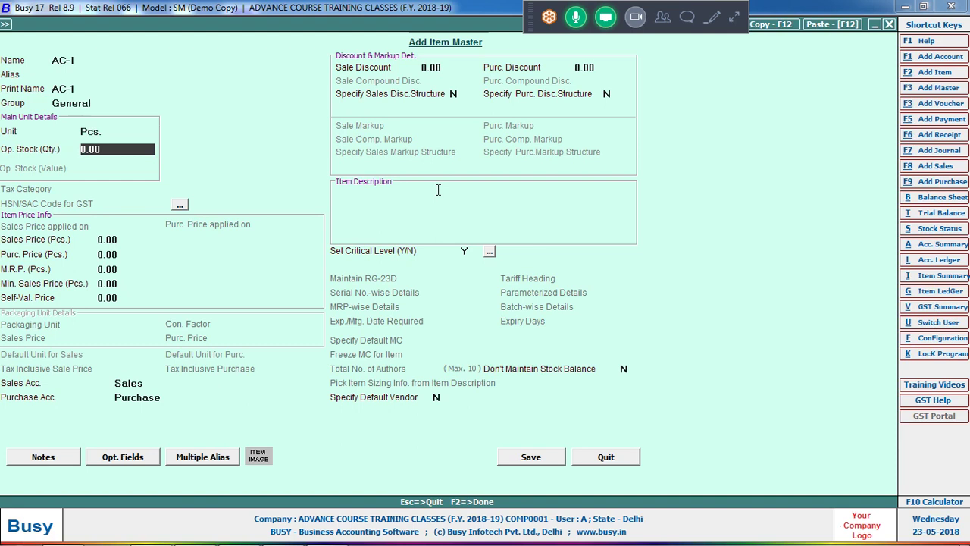
pyautogui.press('Up')
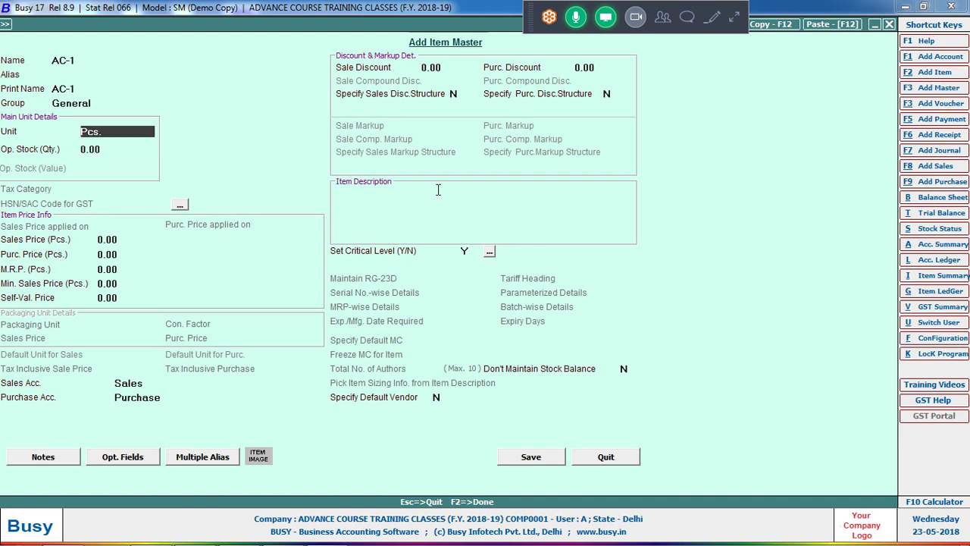
pyautogui.press('Up')
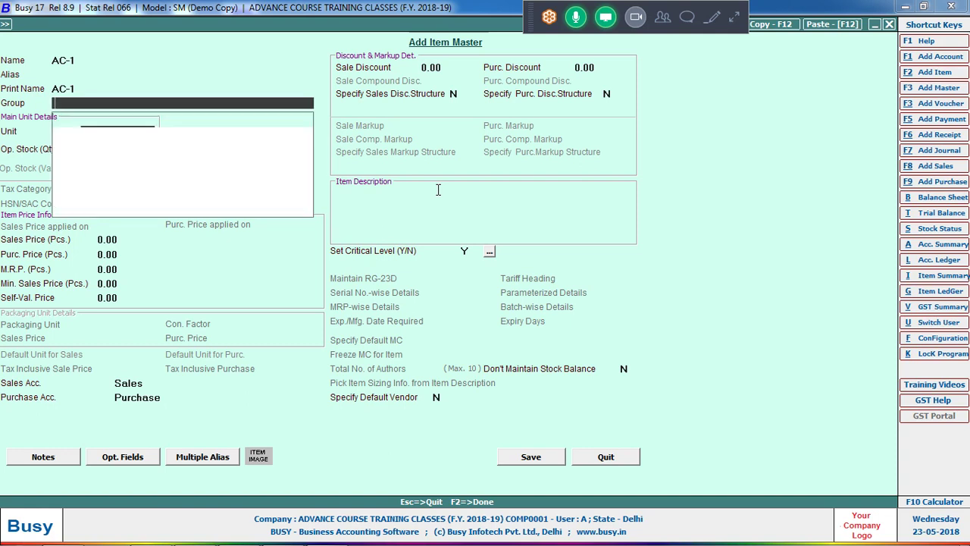
pyautogui.press('Return')
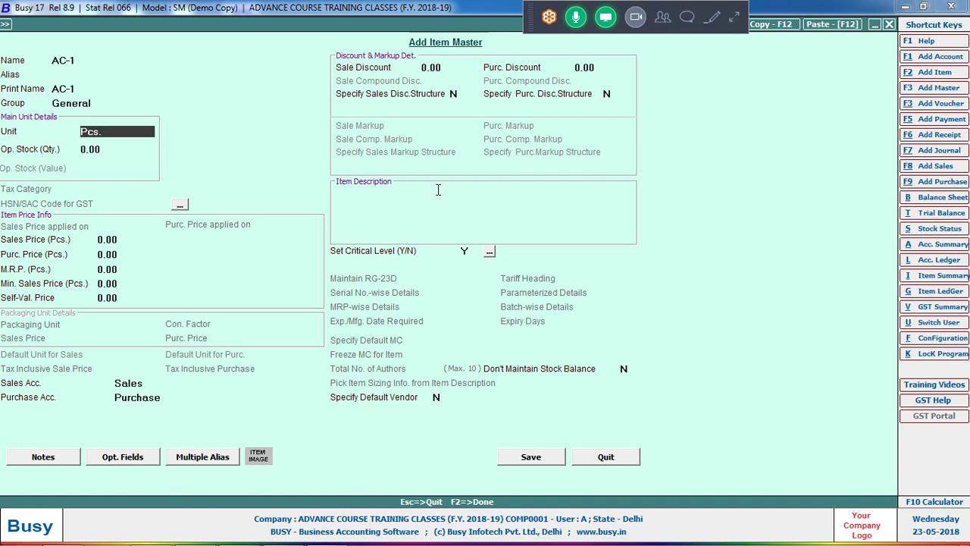
pyautogui.press('Return')
pyautogui.press('Return')
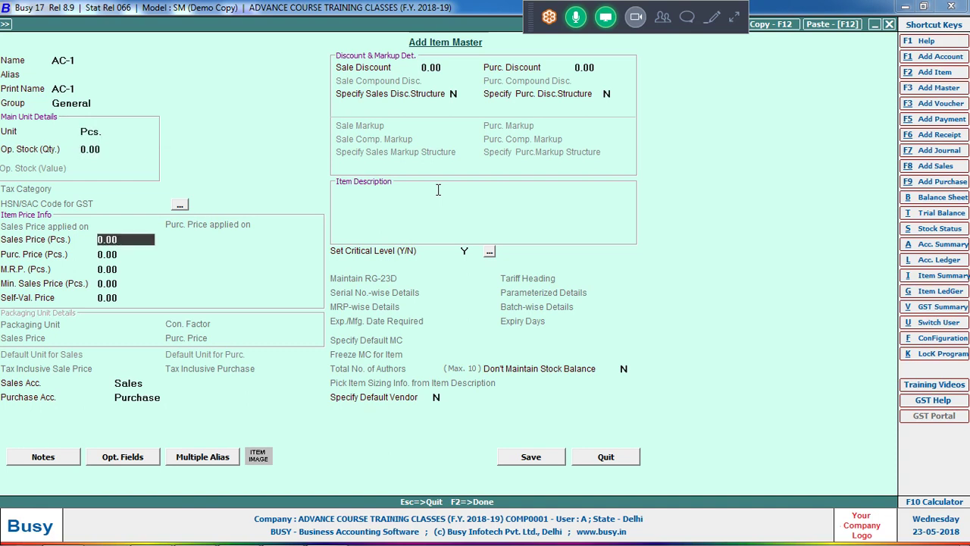
# Check AC-1's prices in the purchase table and set its sales price to 7,000 and purchase price to 5,000
pyautogui.hotkey('alt', 'Tab')
pyautogui.hotkey('alt', 'Tab')
pyautogui.write('7000')
pyautogui.press('Return')
pyautogui.write('5')
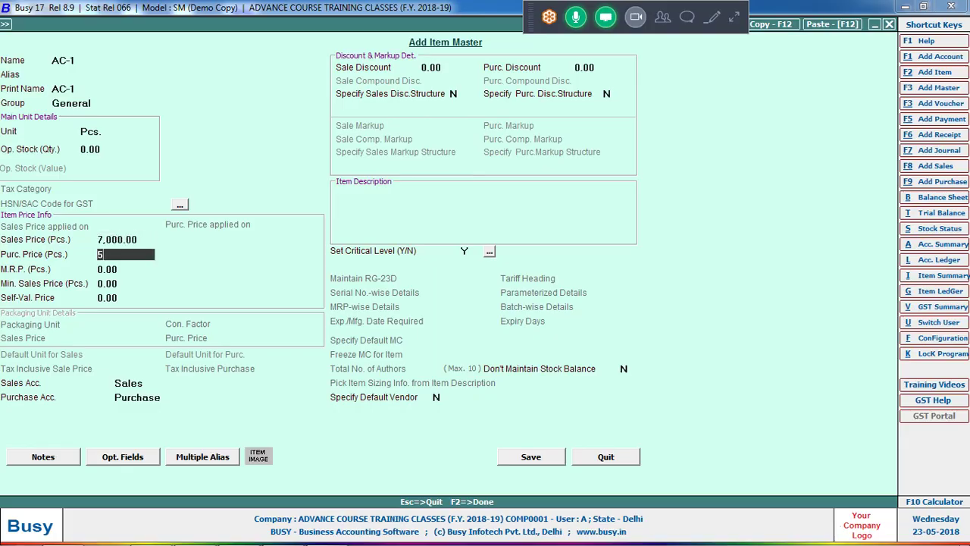
pyautogui.write(',000')
pyautogui.press('Return')
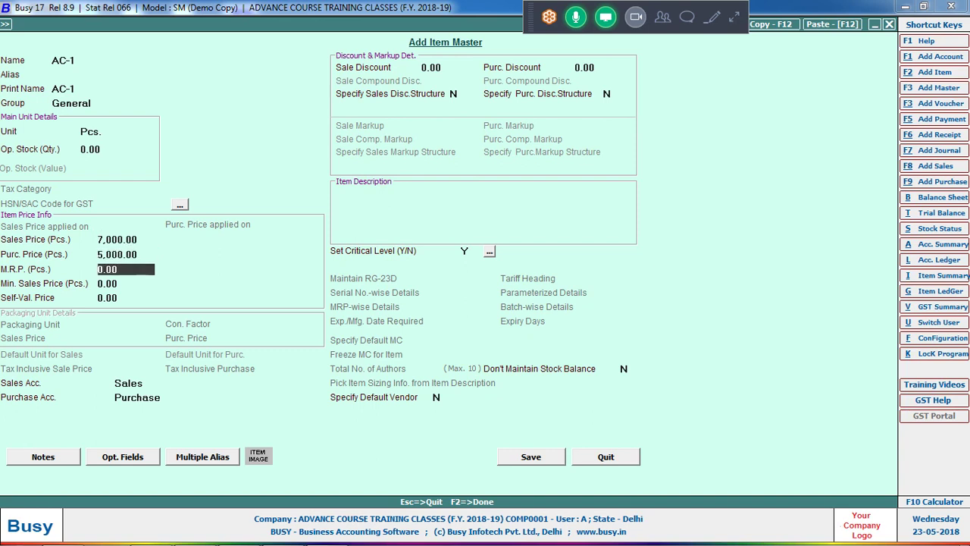
# Go back to the item's unit and create a new unit master named BOX from there
pyautogui.press('Up')
pyautogui.press('Up')
pyautogui.press('Up')
pyautogui.press('Up')
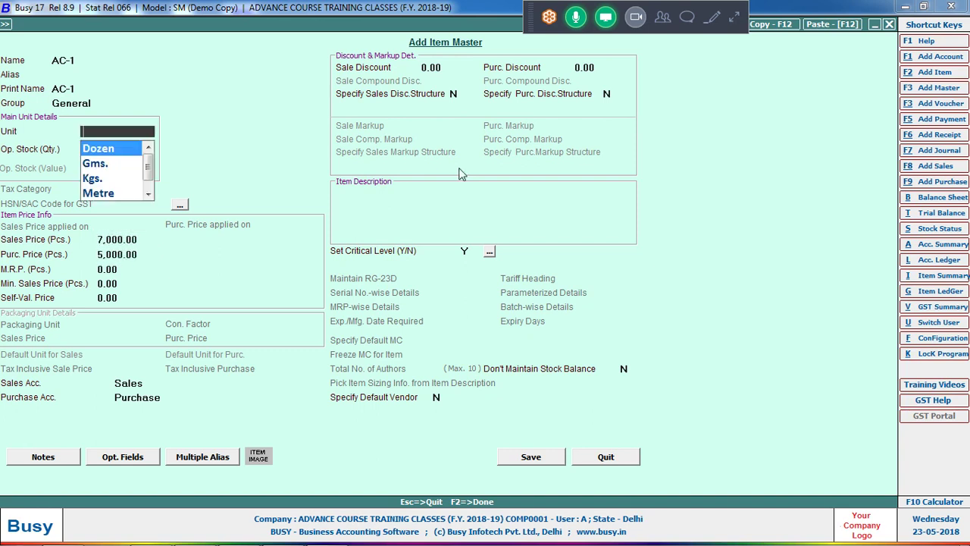
pyautogui.press('Down')
pyautogui.press('Down')
pyautogui.press('Down')
pyautogui.press('Down')
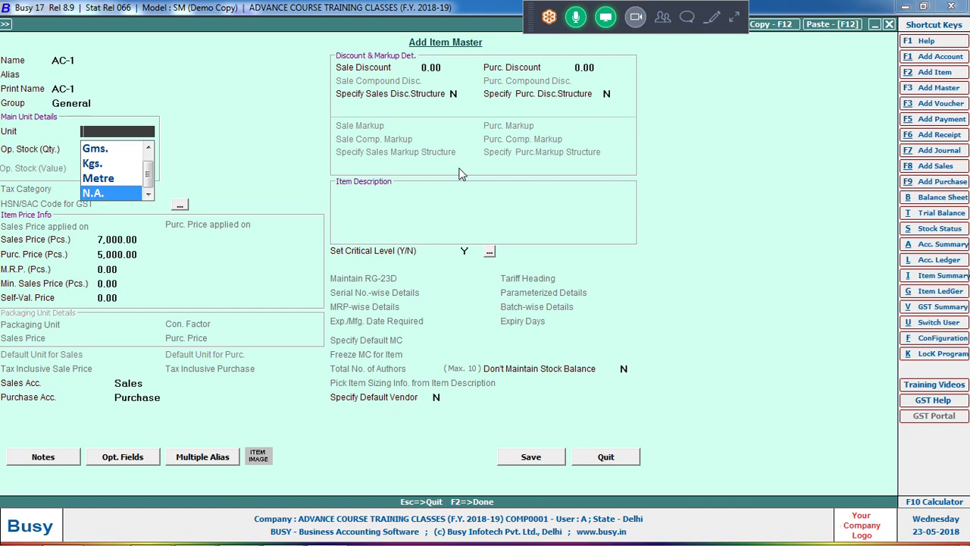
pyautogui.press('F3')
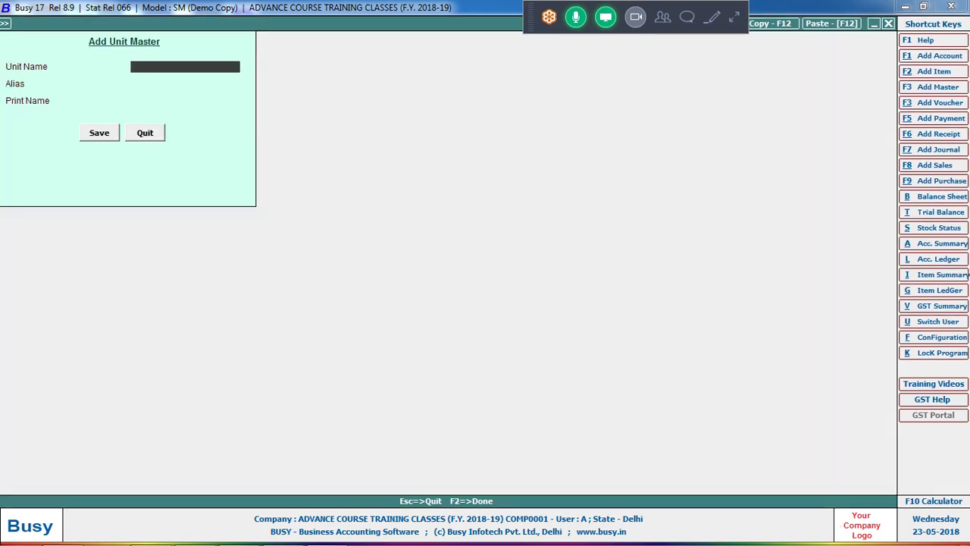
pyautogui.write('BOX')
pyautogui.press('Return')
pyautogui.press('Return')
pyautogui.press('Return')
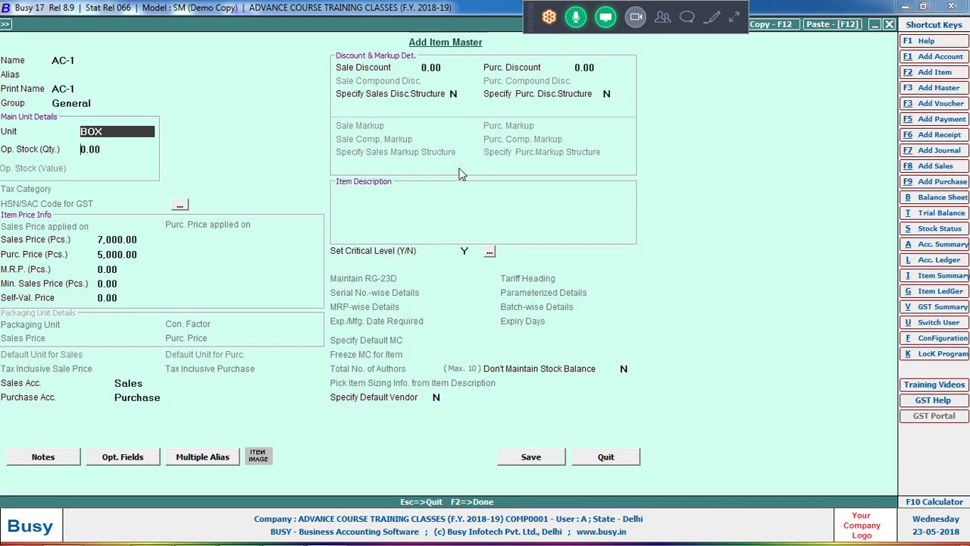
# Set AC-1's unit to Pcs. and save the item master
pyautogui.press('Return')
pyautogui.write('p')
pyautogui.press('Return')
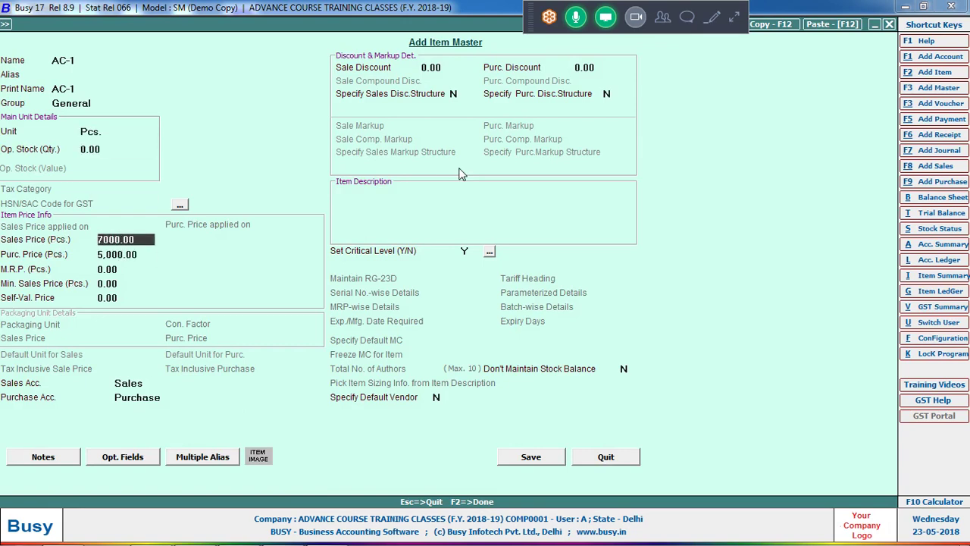
pyautogui.press('Return')
pyautogui.click(522, 460)
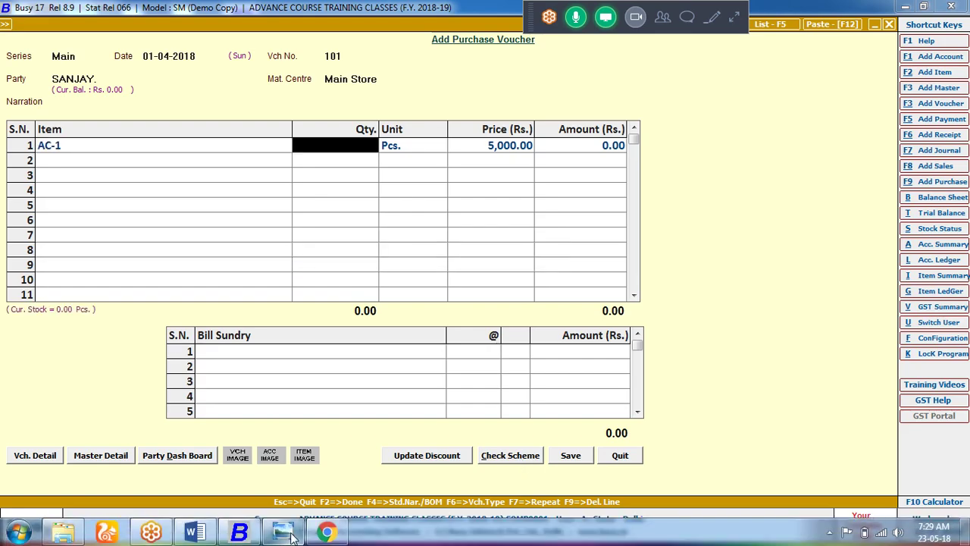
# Check AC-1's quantity in the purchase table and enter 100 Pcs. in the voucher row, accepting its unit and price
pyautogui.click(279, 534)
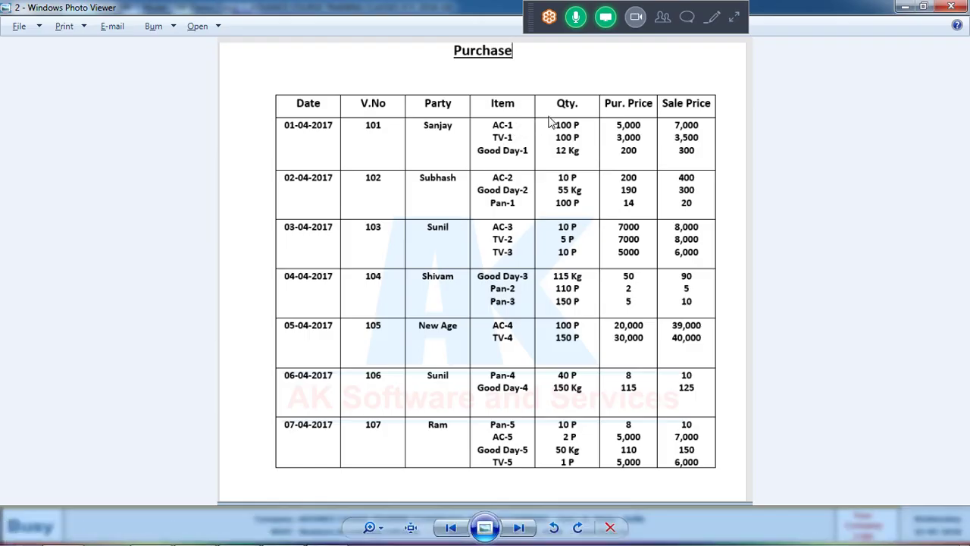
pyautogui.hotkey('alt', 'Tab')
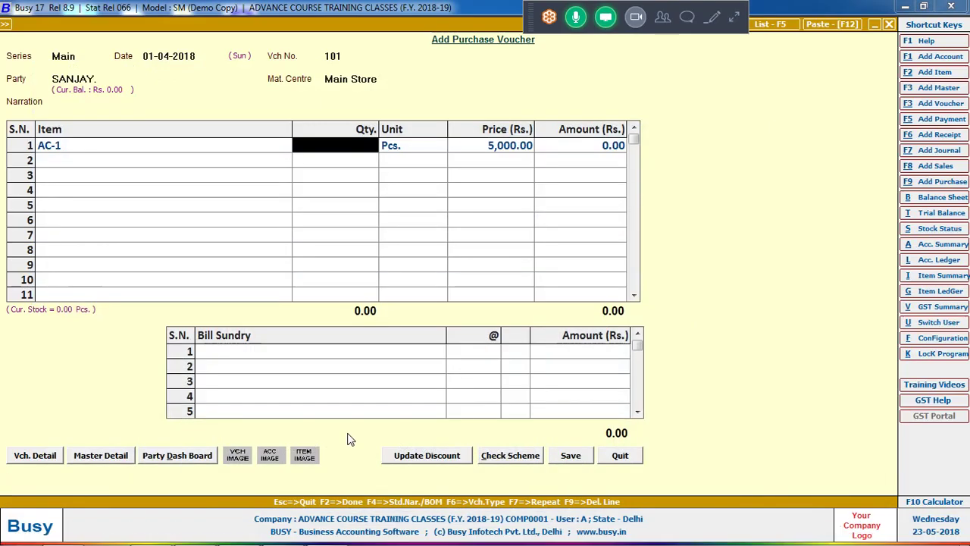
pyautogui.write('100')
pyautogui.press('Return')
pyautogui.press('Return')
pyautogui.press('Return')
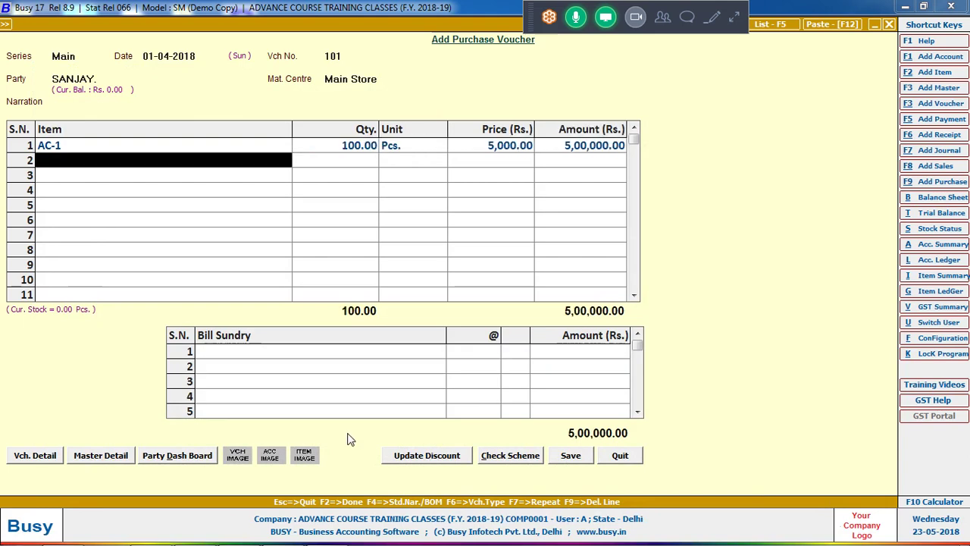
# Start a new item master from the voucher's second item row named TV-1, with group General and unit Pcs
pyautogui.hotkey('alt', 'F2')
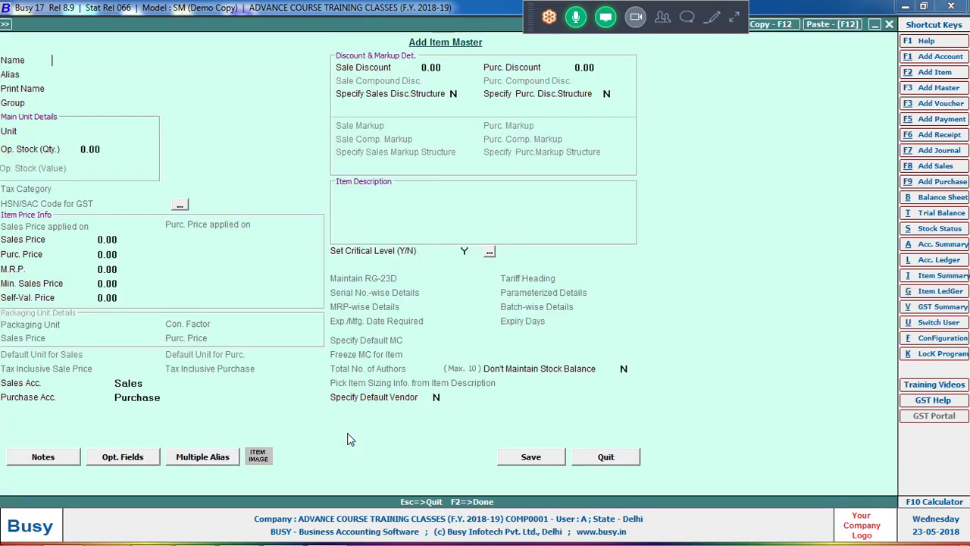
pyautogui.write('TV-1')
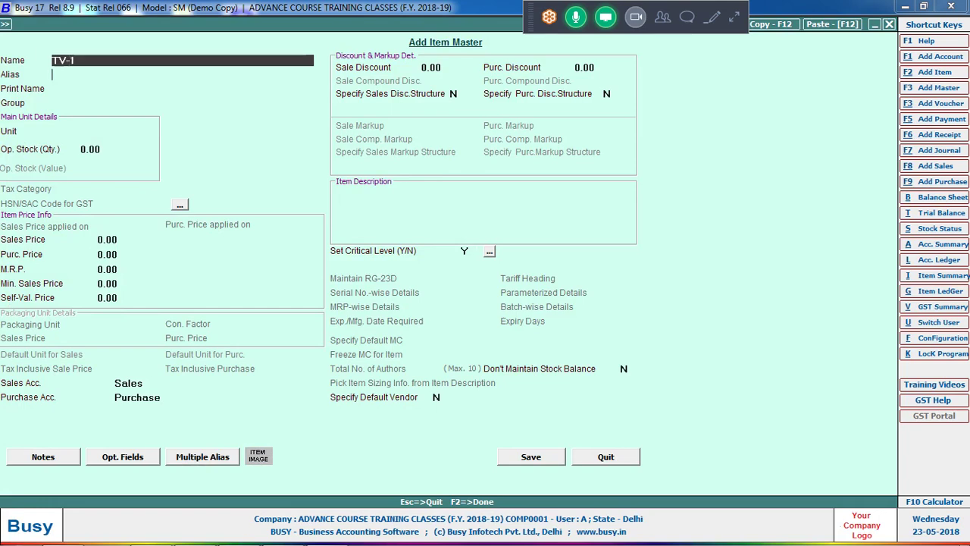
pyautogui.press('Return')
pyautogui.press('Return')
pyautogui.press('Return')
pyautogui.press('Return')
pyautogui.press('Return')
pyautogui.press('Return')
pyautogui.press('Return')
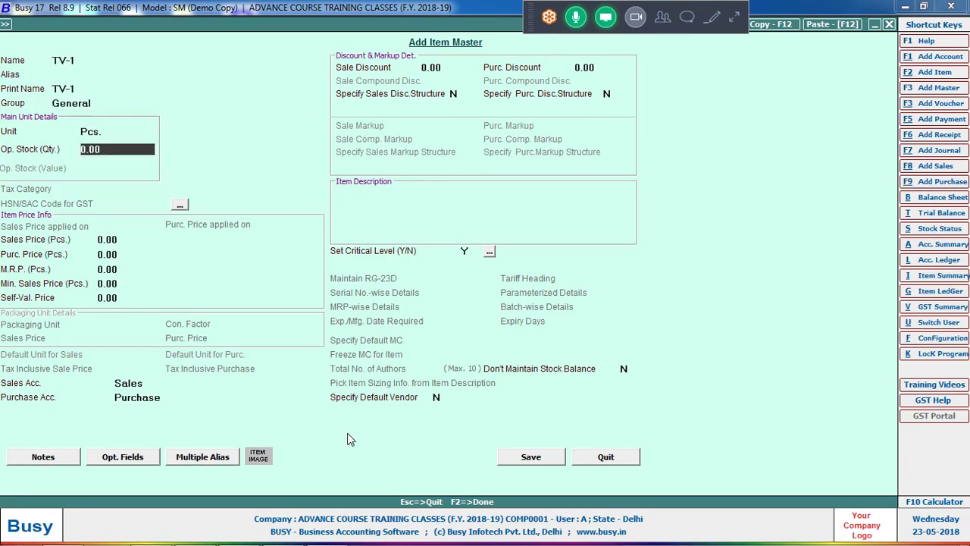
# Check TV-1's prices in the purchase table, set its sales price to 3,500 and purchase price to 3,000, and save the item
pyautogui.hotkey('alt', 'Tab')
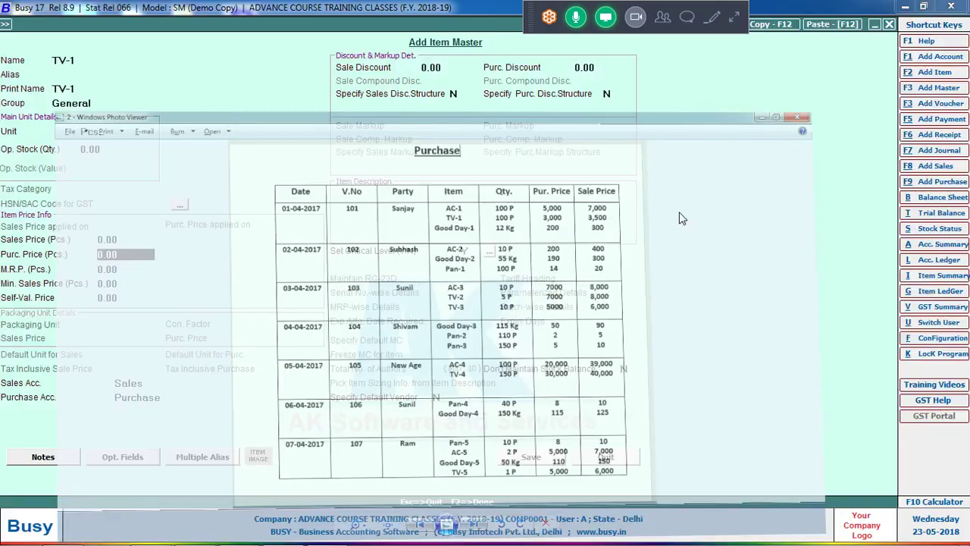
pyautogui.hotkey('alt', 'Tab')
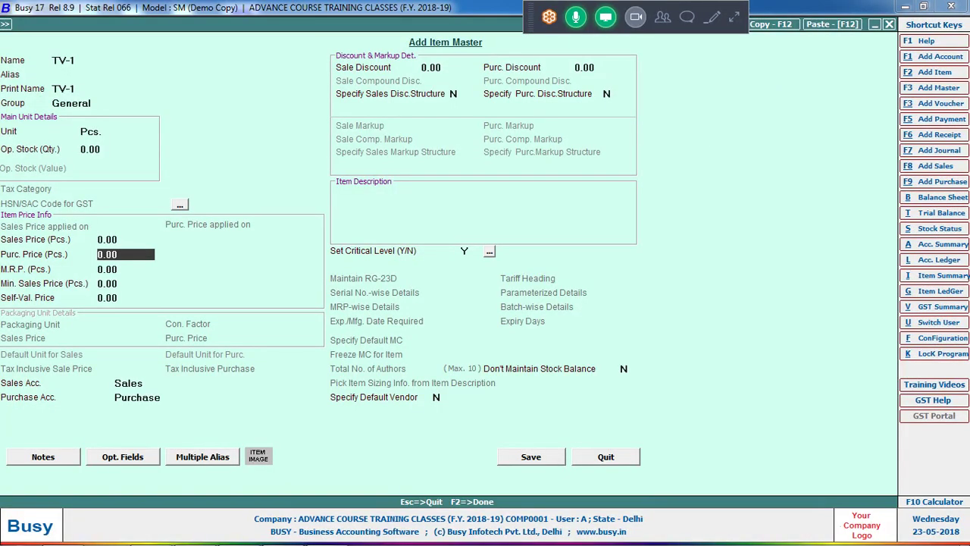
pyautogui.press('Up')
pyautogui.write('3500')
pyautogui.press('Return')
pyautogui.write('3000')
pyautogui.press('Return')
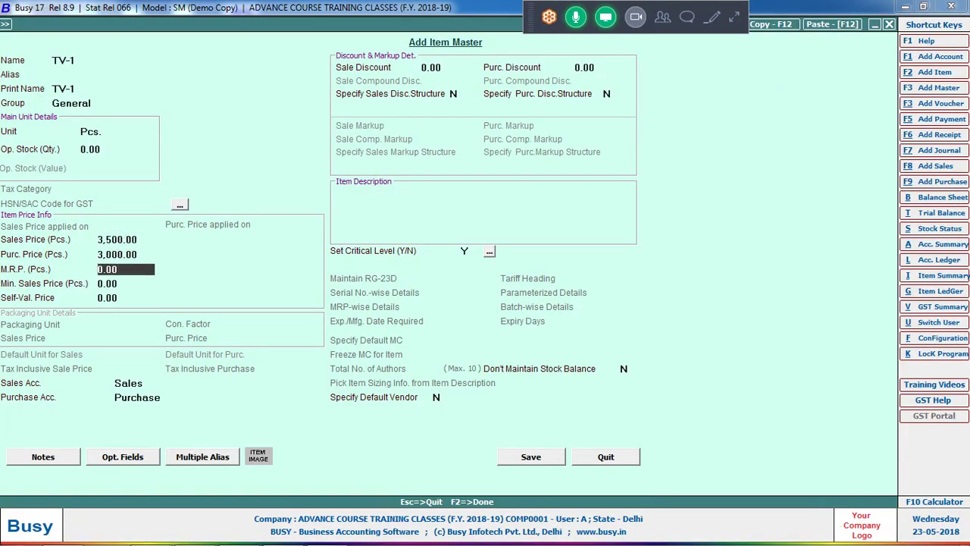
pyautogui.press('F2')
# Check TV-1's quantity in the purchase table and enter 100 Pcs. in the voucher row, accepting its unit and price
pyautogui.hotkey('alt', 'Tab')
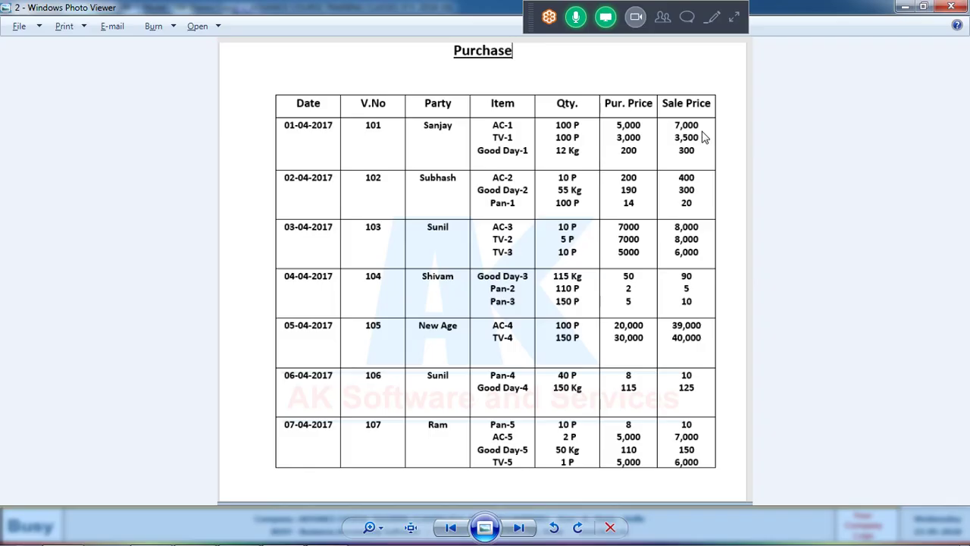
pyautogui.hotkey('alt', 'Tab')
pyautogui.write('100')
pyautogui.press('Return')
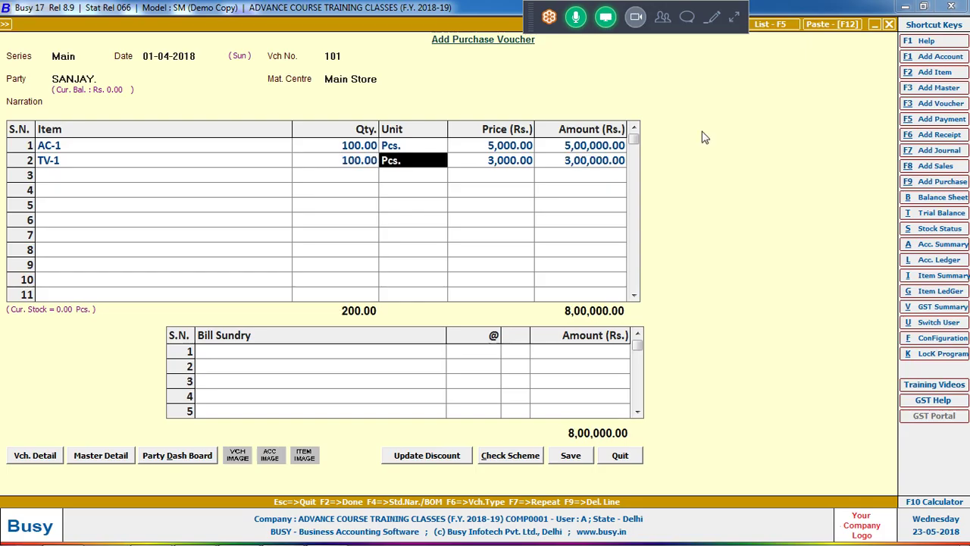
pyautogui.press('Return')
pyautogui.press('Return')
pyautogui.press('Return')
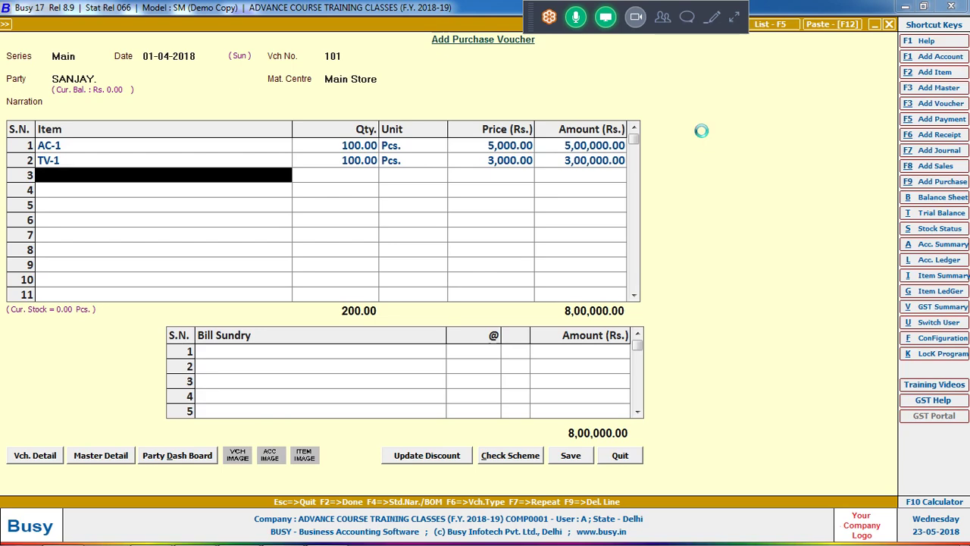
# Start a new item master from the voucher's third item row named GOOD DAY, with group General and unit Kgs
pyautogui.hotkey('alt', 'F2')
pyautogui.write('GOOD DAY')
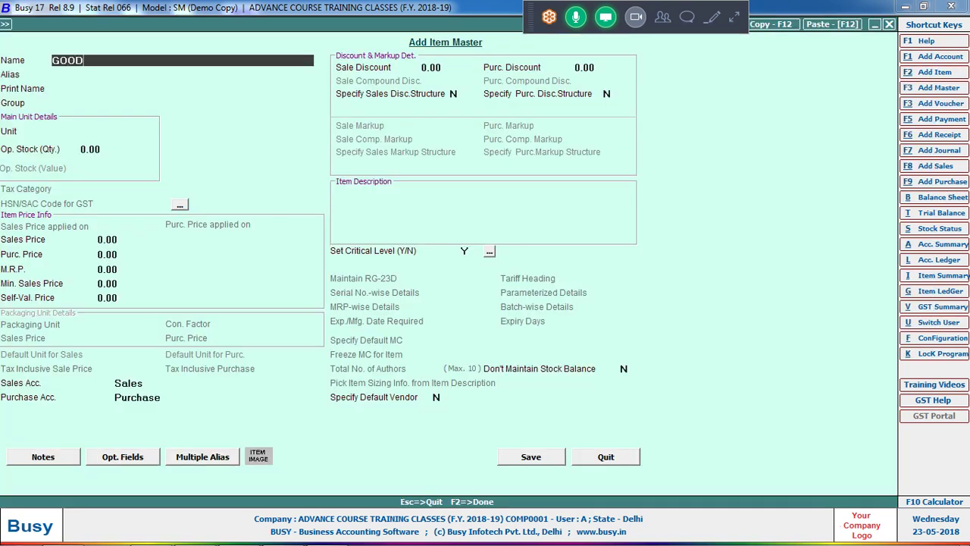
pyautogui.press('Return')
pyautogui.press('Return')
pyautogui.press('Return')
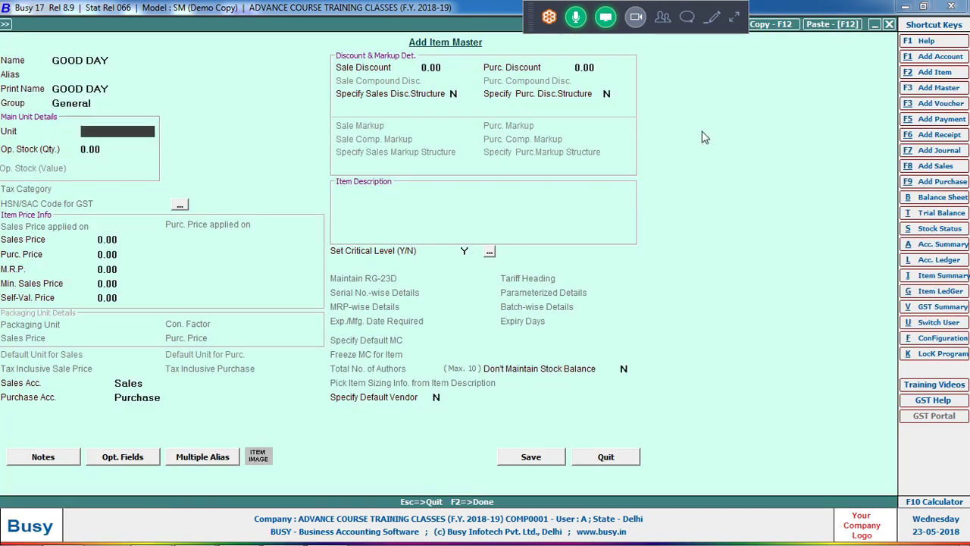
pyautogui.press('Return')
pyautogui.press('Return')
pyautogui.press('Return')
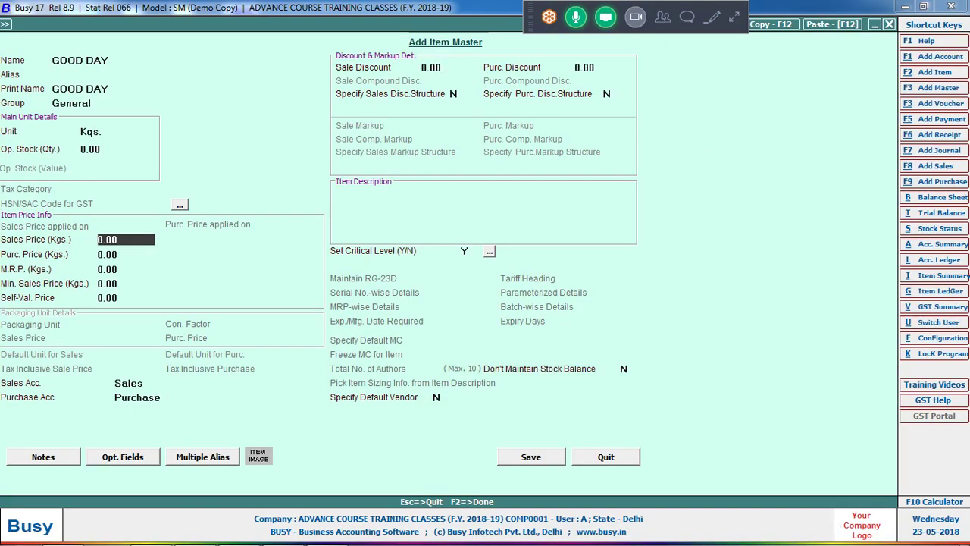
# Set GOOD DAY's sales price to 300 and purchase price to 200, and save the item master
pyautogui.write('300')
pyautogui.press('Return')
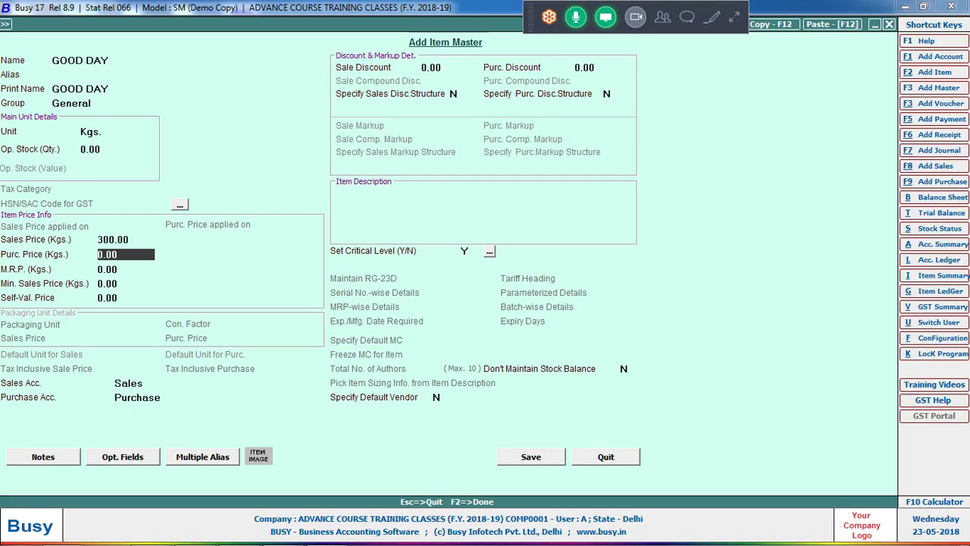
pyautogui.write('20')
pyautogui.press('Return')
pyautogui.press('Up')
pyautogui.write('0')
pyautogui.press('Return')
pyautogui.press('F2')
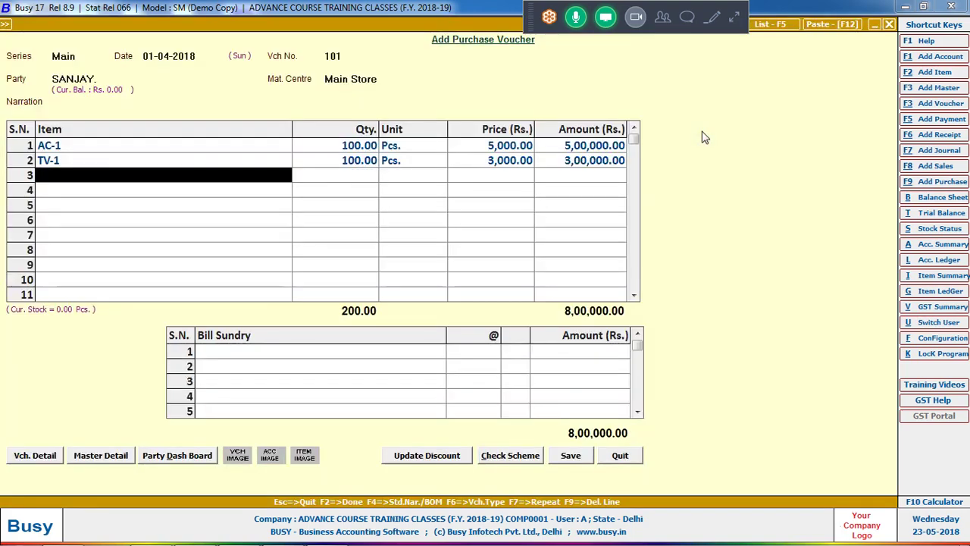
# Check the third item's quantity in the purchase table and enter 12 Kgs. for GOOD DAY in the voucher
pyautogui.hotkey('alt', 'Tab')
pyautogui.hotkey('alt', 'Tab')
pyautogui.press('Return')
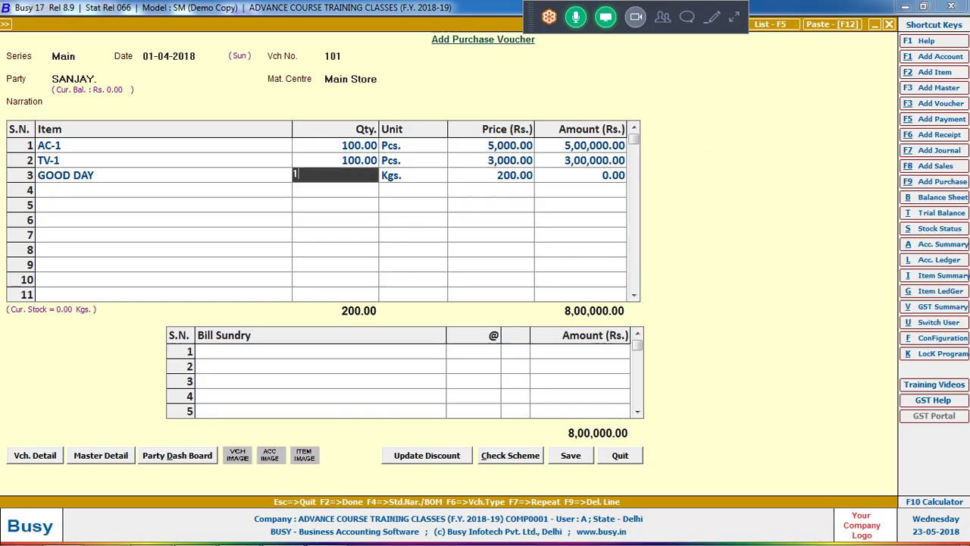
pyautogui.write('12')
pyautogui.press('Return')
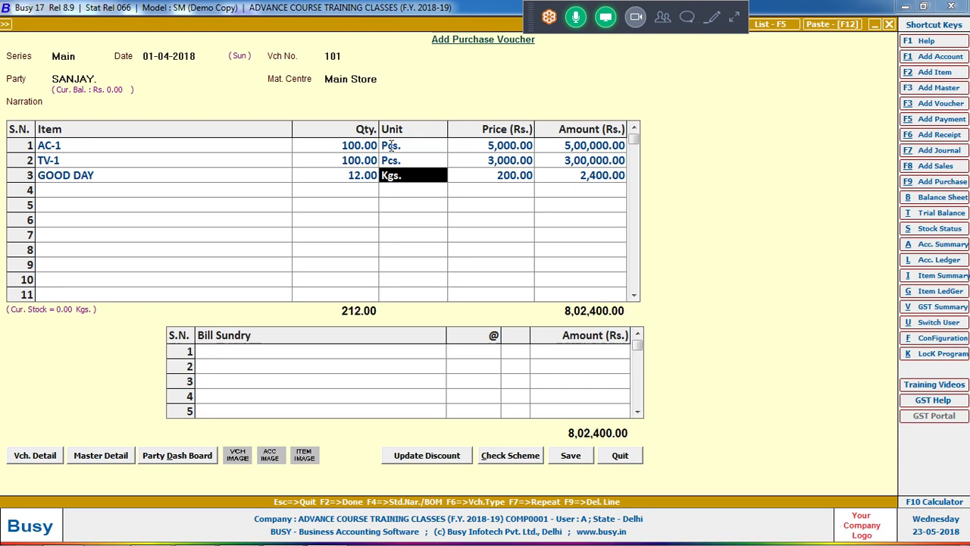
# Save the purchase voucher with blank transport details, continuing despite the party's missing PAN, and leave voucher entry
pyautogui.click(194, 78)
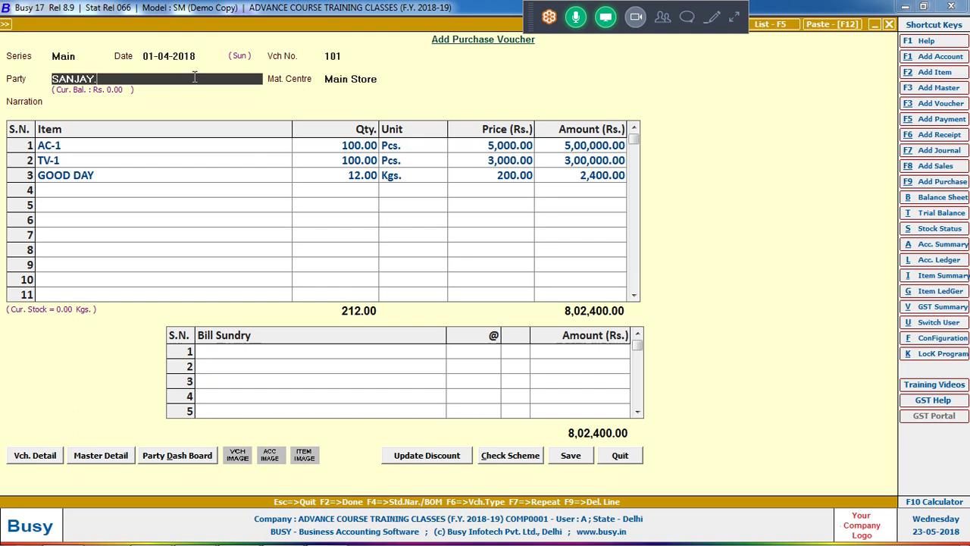
pyautogui.click(568, 456)
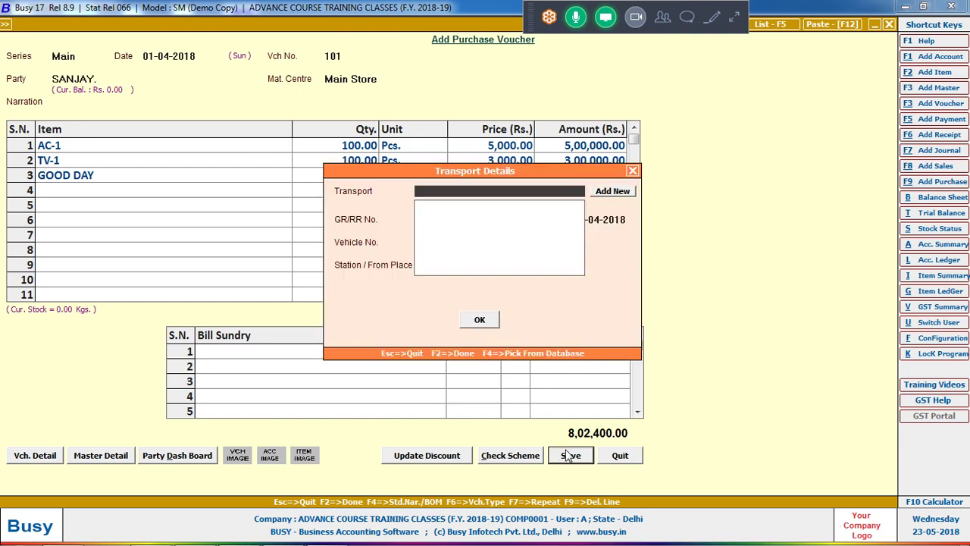
pyautogui.click(480, 320)
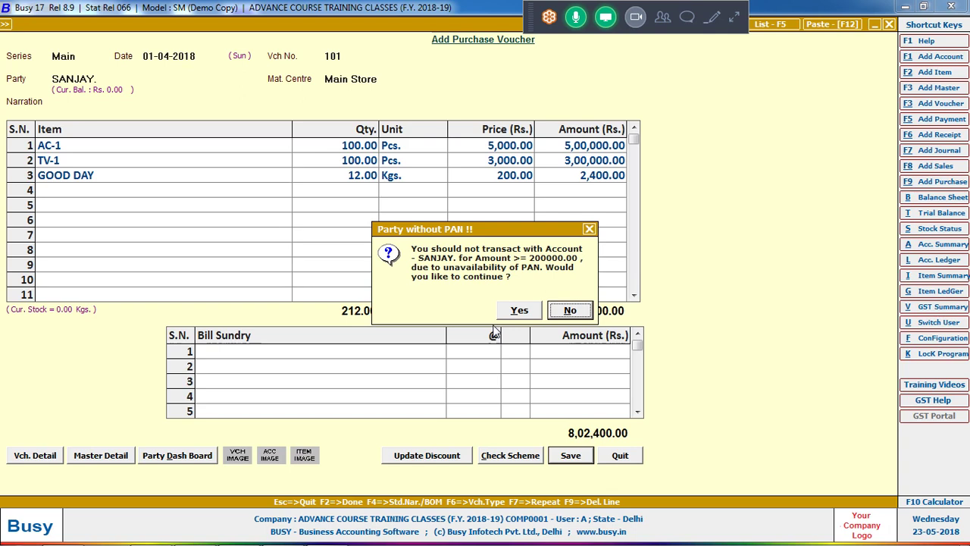
pyautogui.press('y')
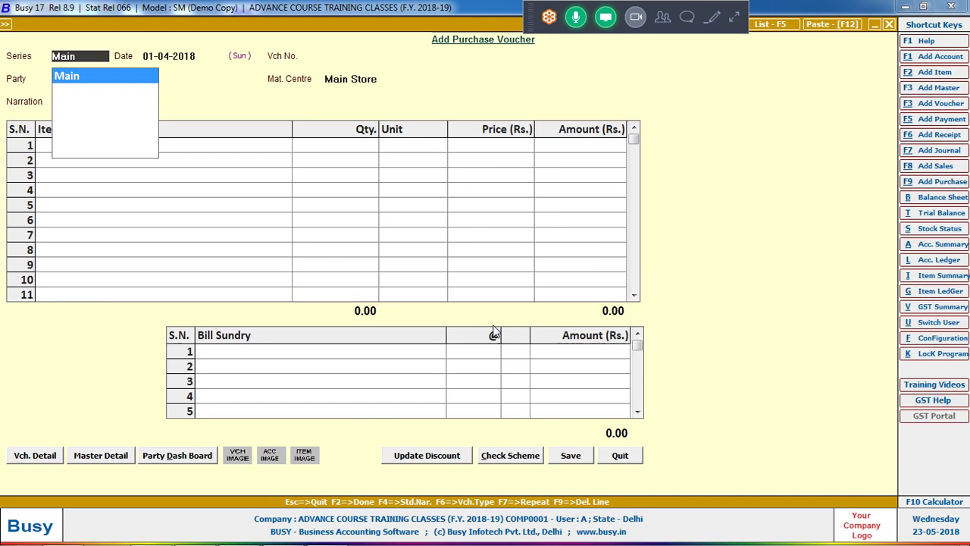
pyautogui.press('Escape')
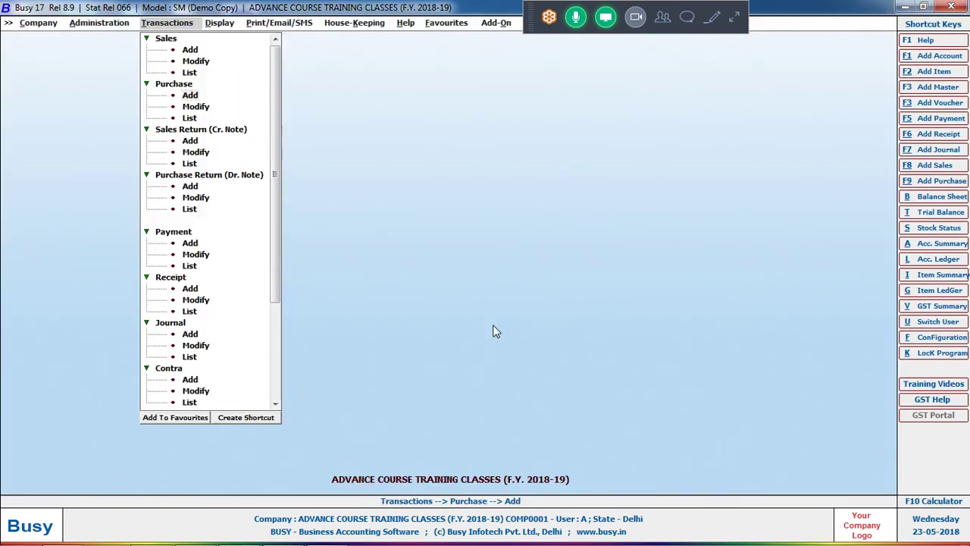
# Open purchase voucher 101 of series Main for modification, review it and close it without changes
pyautogui.press('Down')
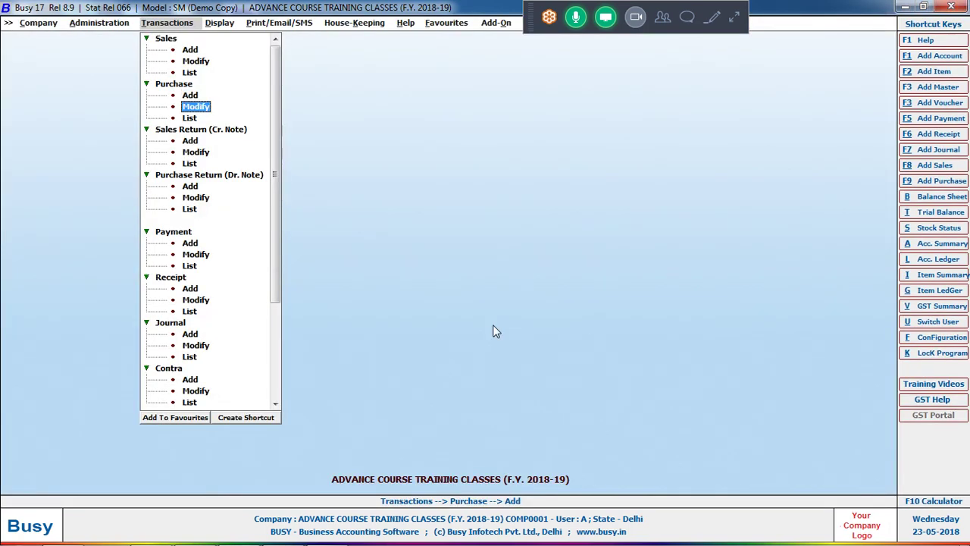
pyautogui.press('Return')
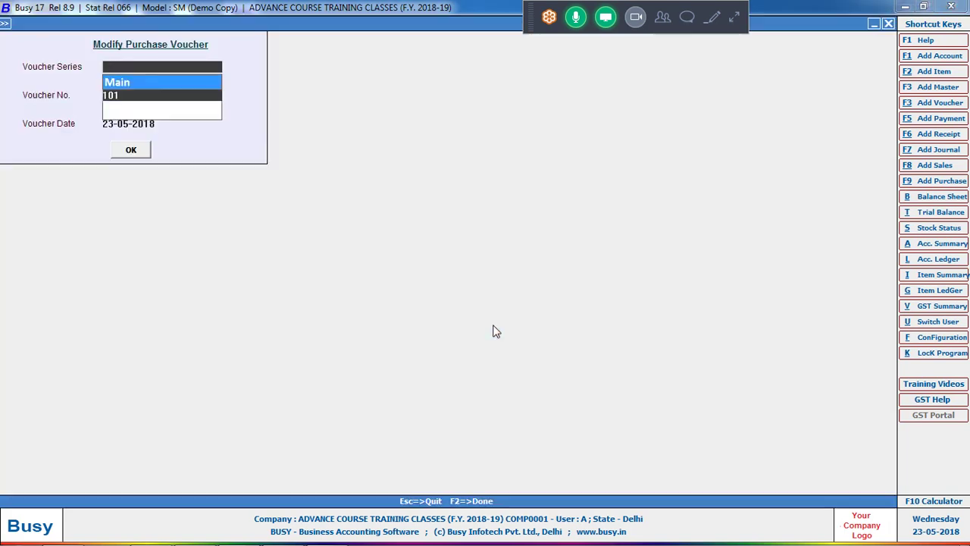
pyautogui.press('F2')
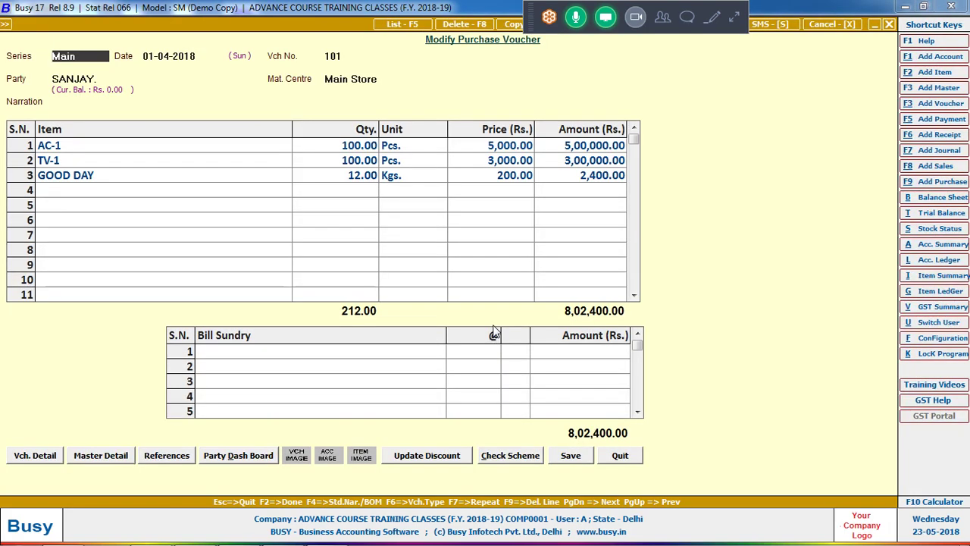
pyautogui.press('Escape')
pyautogui.press('Escape')
pyautogui.press('Escape')
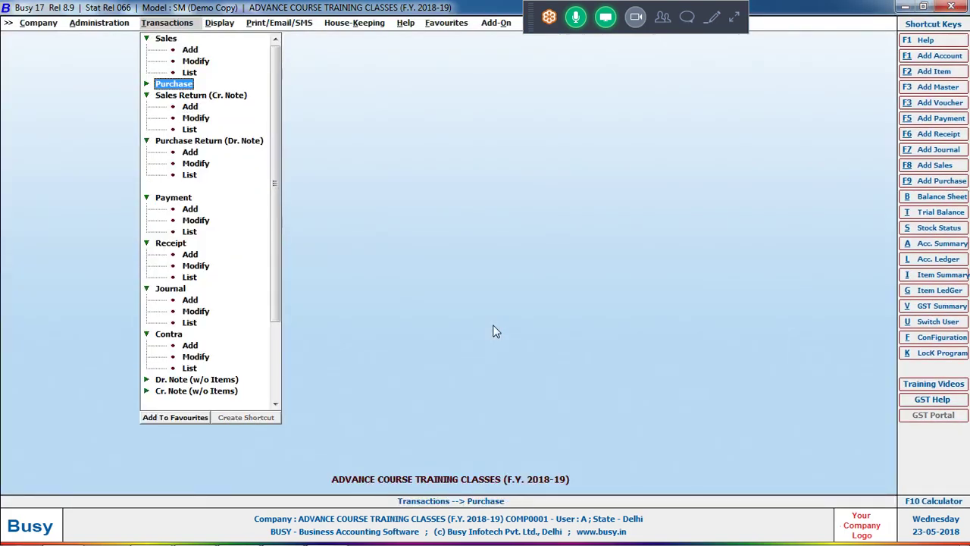
# List the purchase vouchers of all series and open voucher 101 from that list
pyautogui.press('Return')
pyautogui.press('Down')
pyautogui.press('Down')
pyautogui.press('Return')
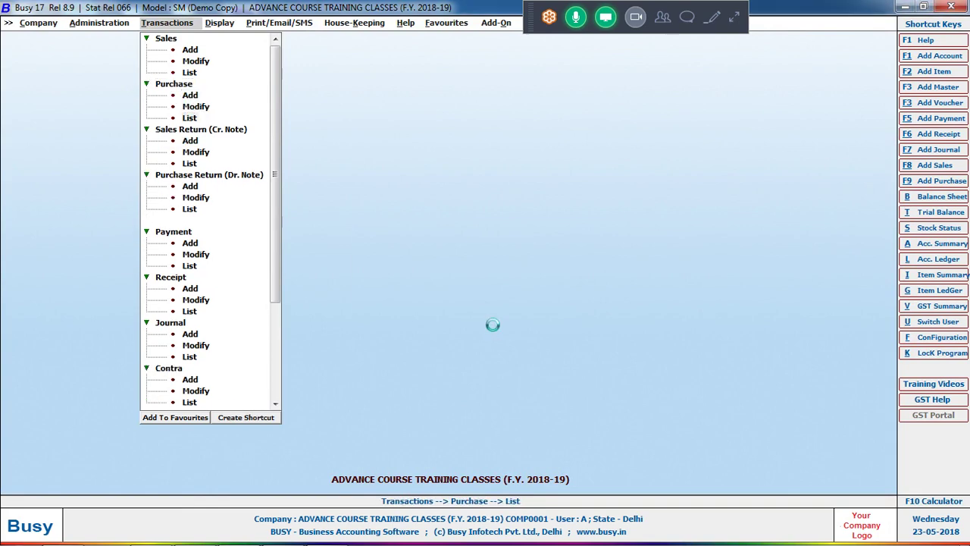
pyautogui.press('F2')
pyautogui.press('Return')
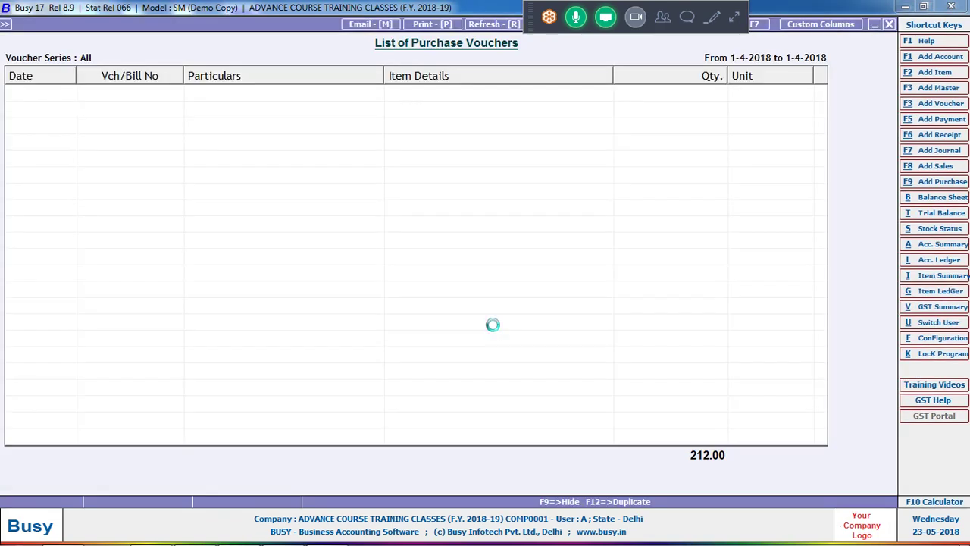
pyautogui.press('Return')
pyautogui.press('Return')
pyautogui.press('Return')
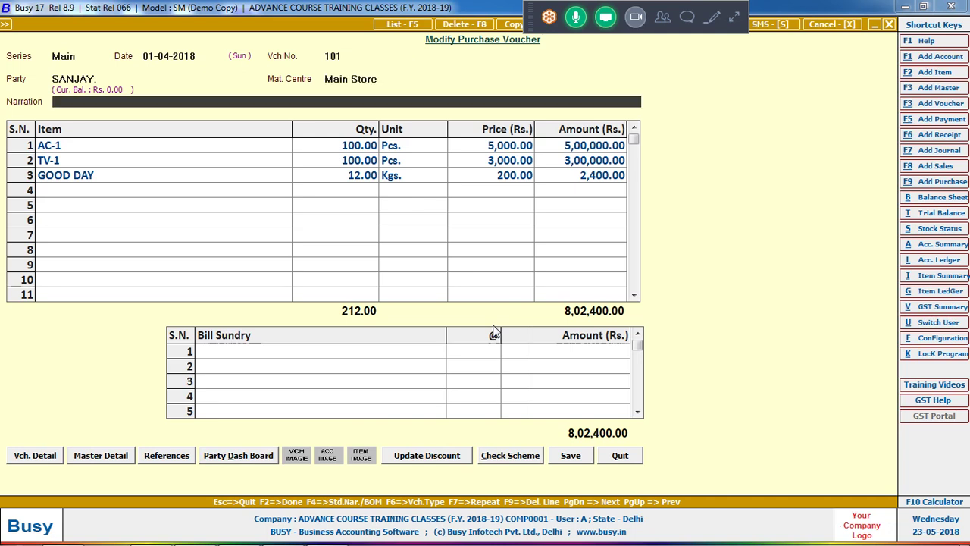
# Try adding AC-1 with a quantity of 1 Pcs. in the voucher's fourth item row and clear the entry again
pyautogui.press('Return')
pyautogui.press('Down')
pyautogui.press('Down')
pyautogui.press('Down')
pyautogui.press('Return')
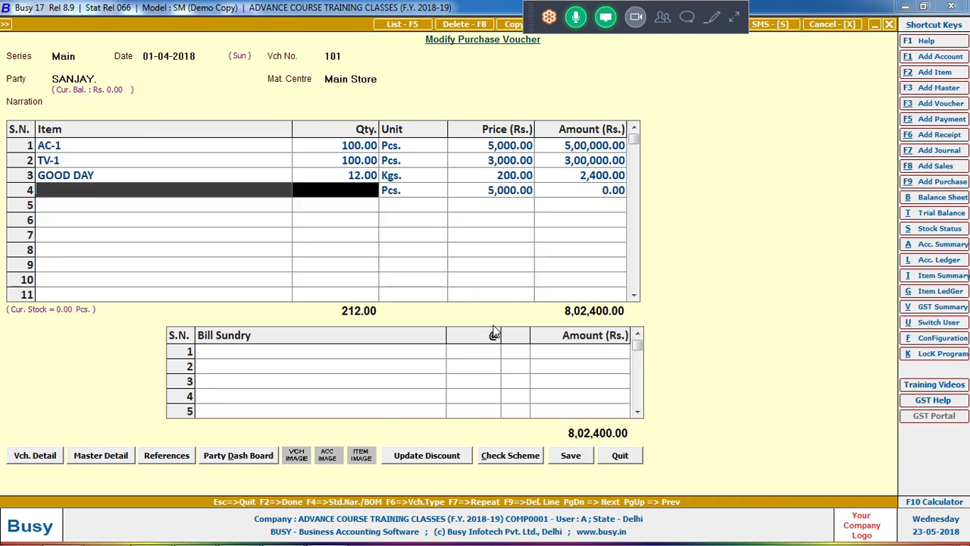
pyautogui.write('1')
pyautogui.press('Return')
pyautogui.press('Left')
pyautogui.press('Return')
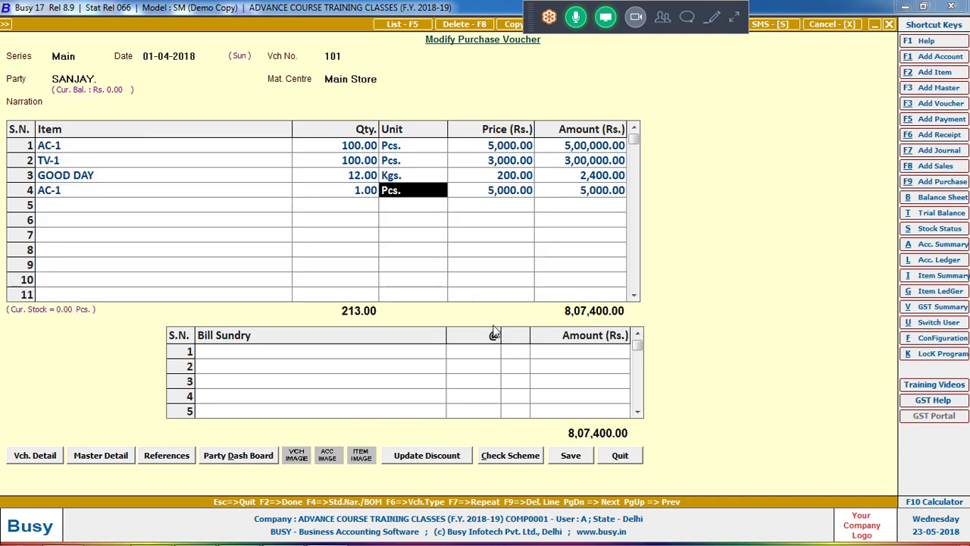
pyautogui.press('Left')
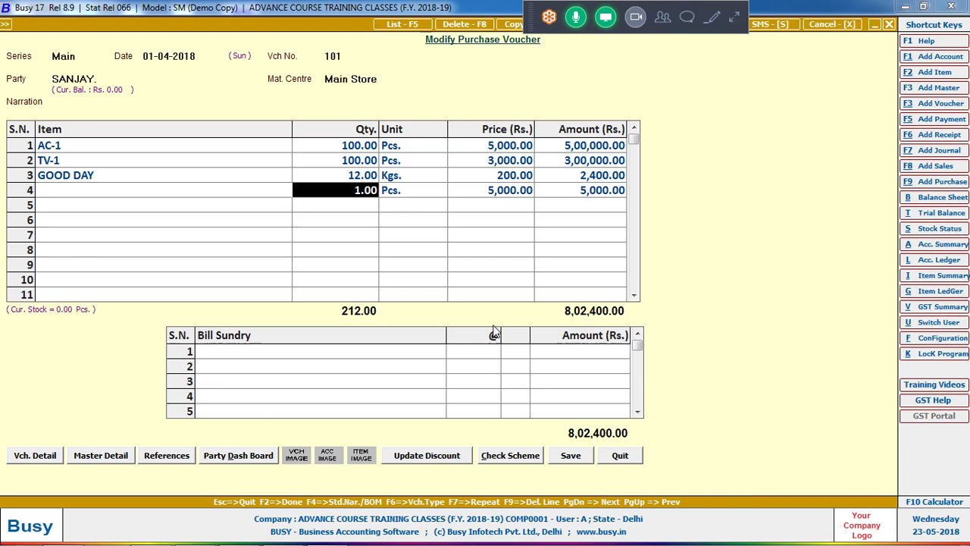
pyautogui.press('BackSpace')
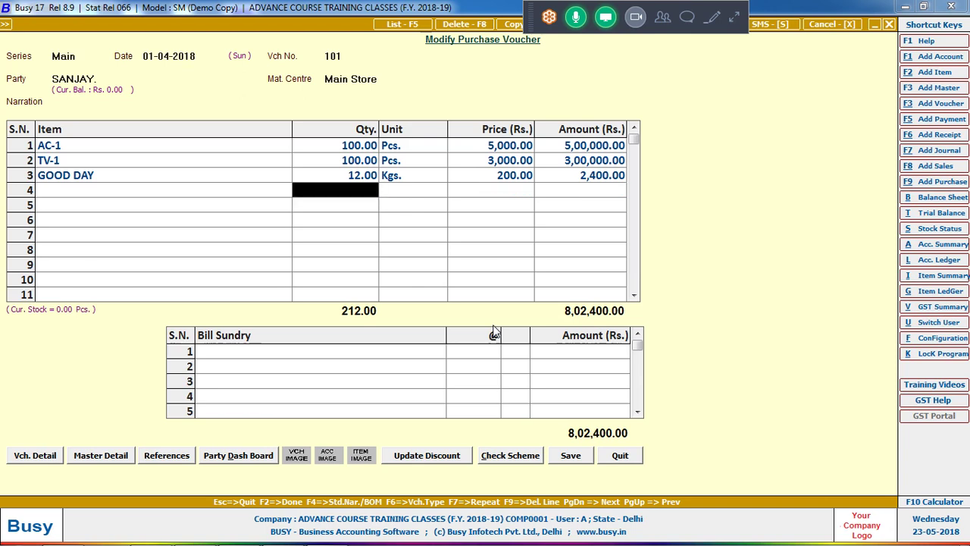
# Open AC-1's item master for modification from the voucher's fourth row, quit it unchanged and delete that row
pyautogui.hotkey('shift', 'Tab')
pyautogui.press('Return')
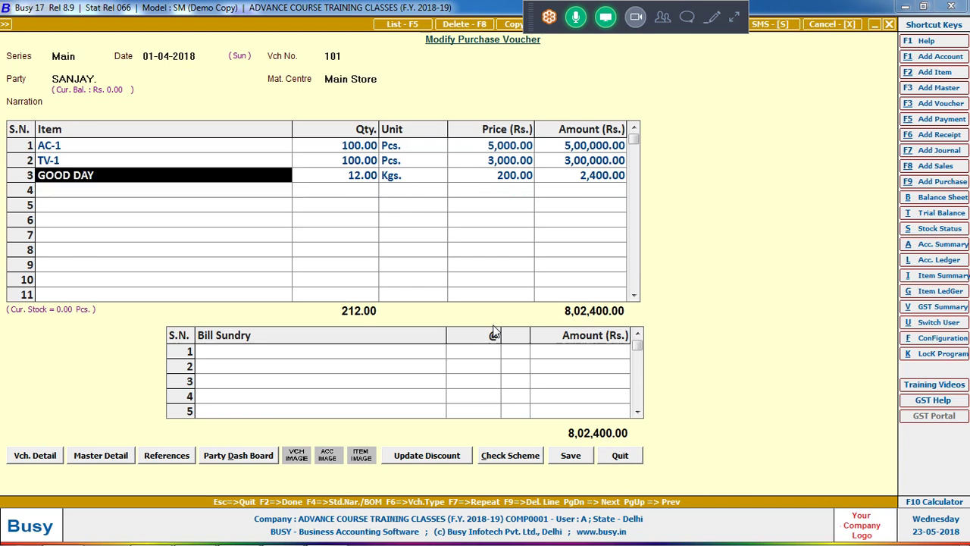
pyautogui.press('Return')
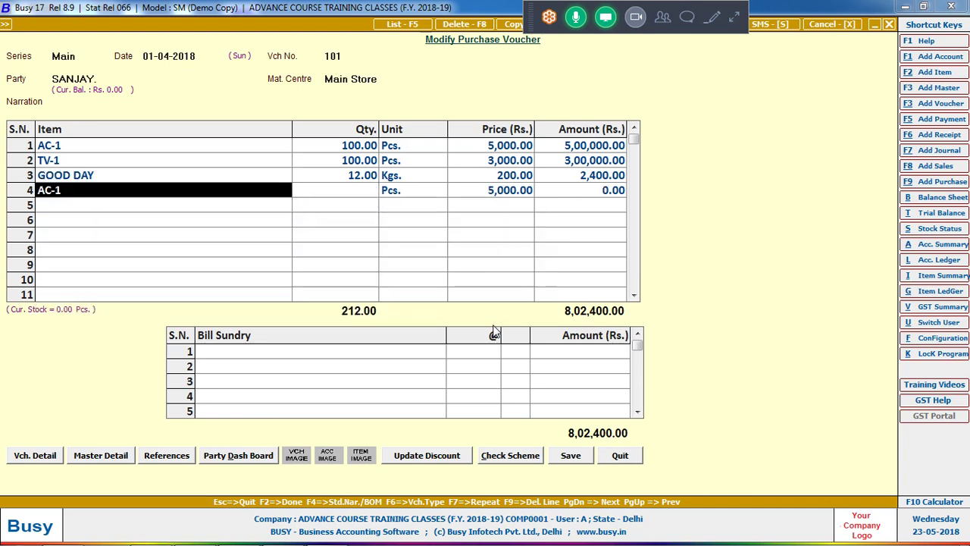
pyautogui.hotkey('ctrl', 'Return')
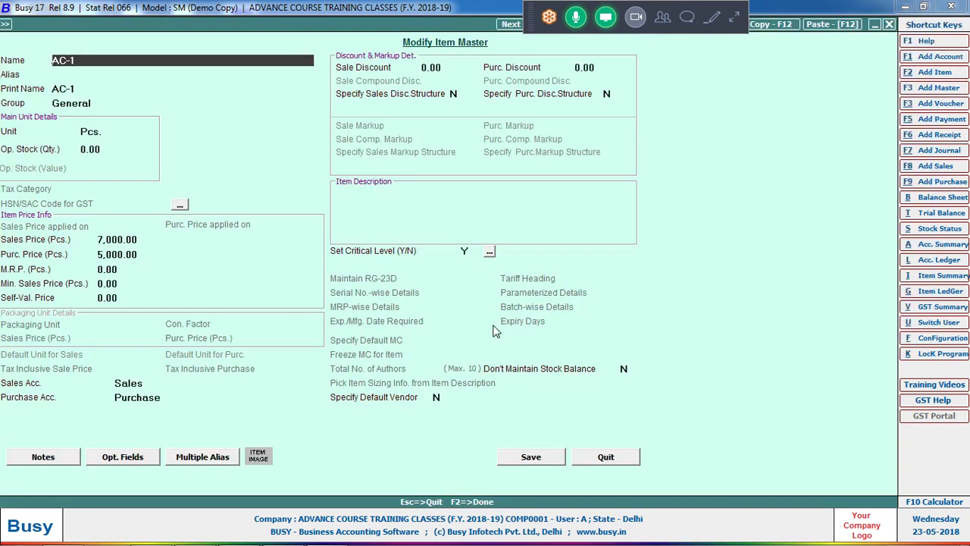
pyautogui.press('Escape')
pyautogui.press('F9')
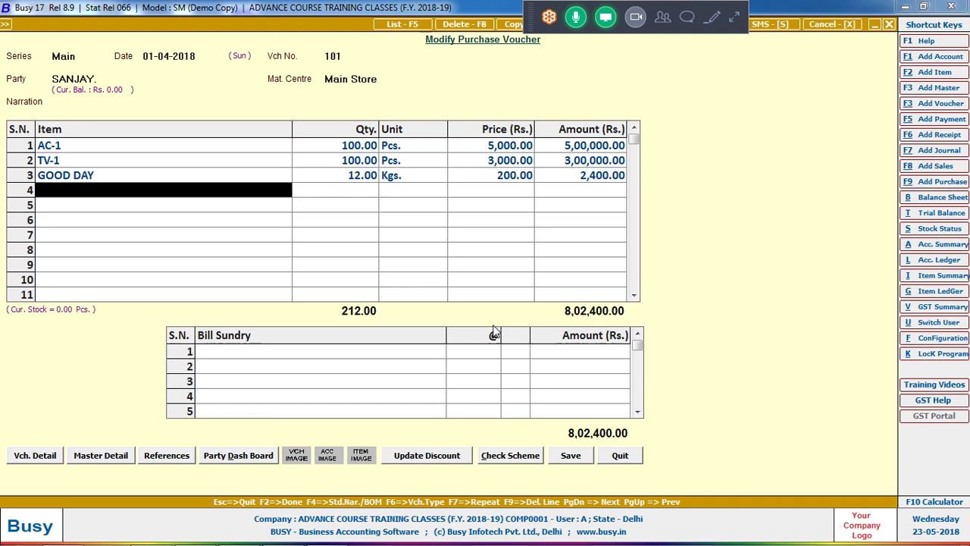
# Save the purchase voucher again, accepting the transport details, and close the list of purchase vouchers
pyautogui.click(576, 459)
pyautogui.click(479, 319)
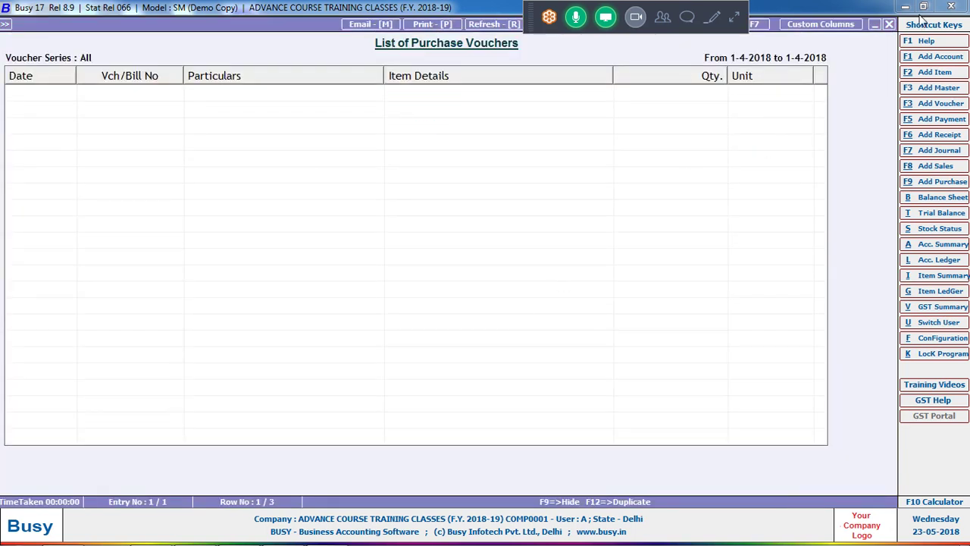
pyautogui.click(890, 25)
pyautogui.click(889, 27)
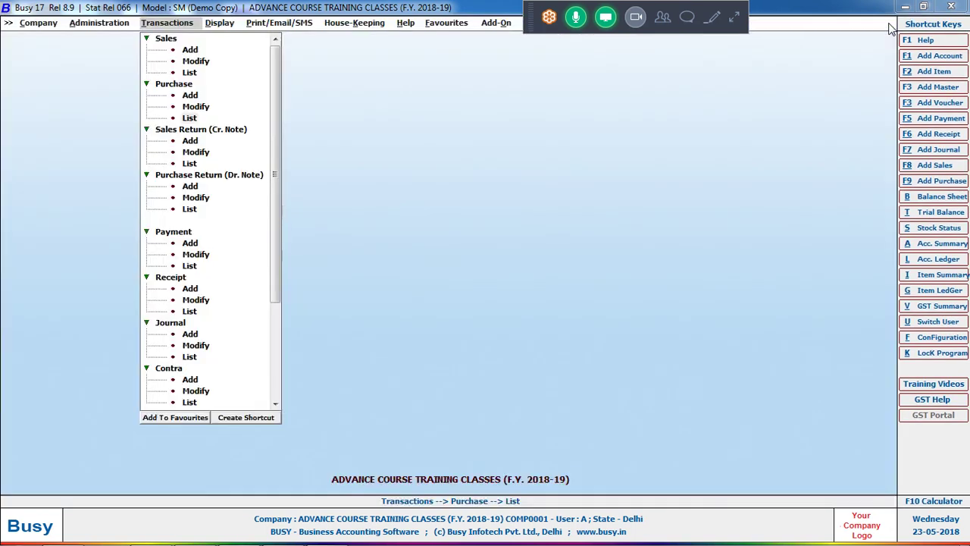
# Collapse the Sales, Purchase, Sales Return and Purchase Return groups in the list of transaction types
pyautogui.click(604, 234)
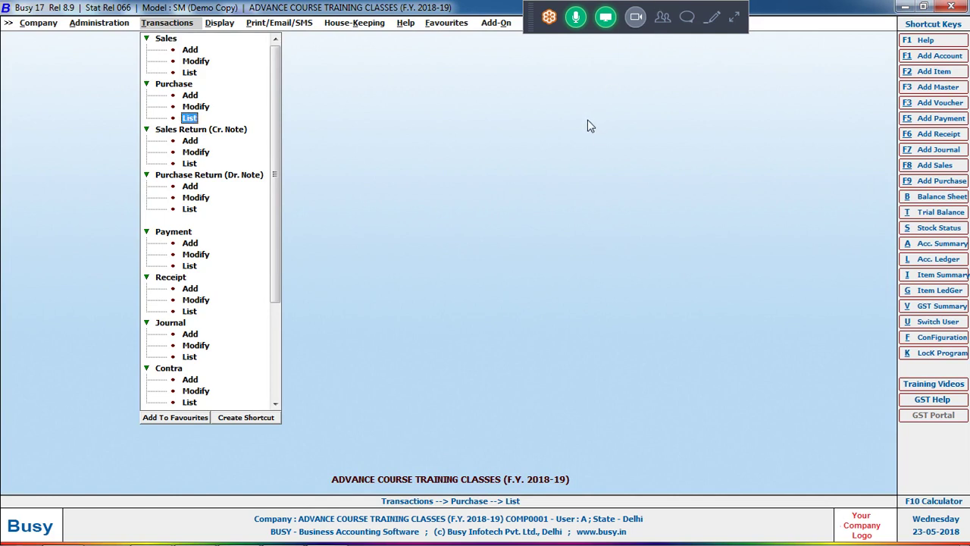
pyautogui.doubleClick(189, 84)
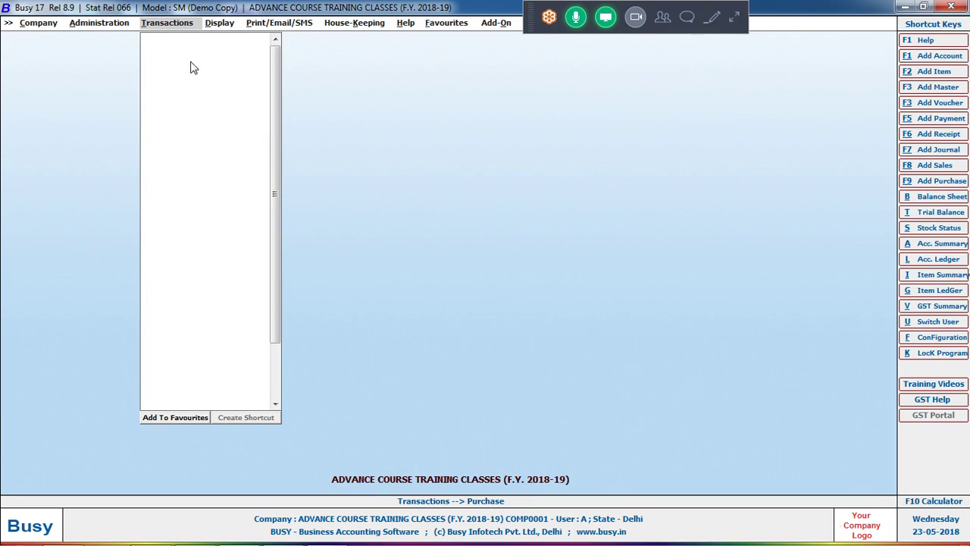
pyautogui.click(191, 64)
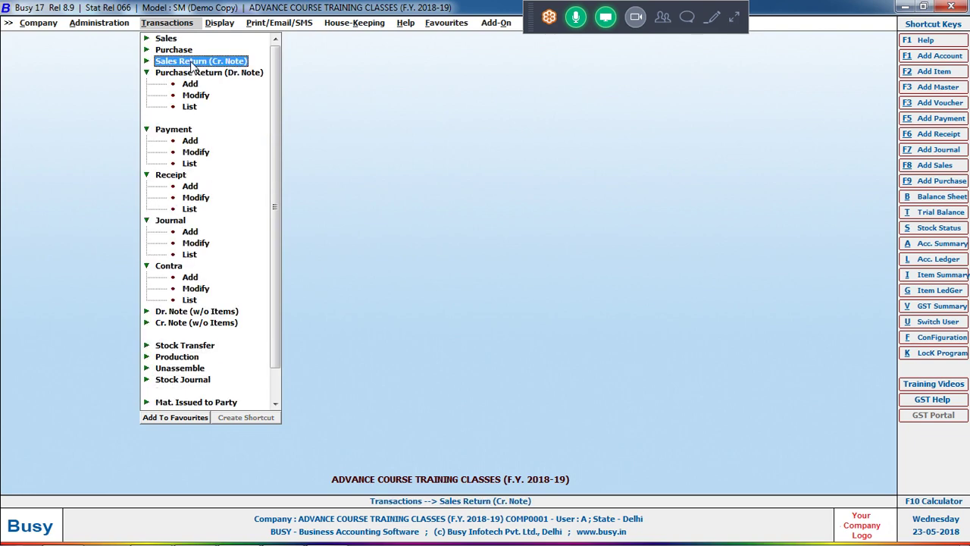
pyautogui.doubleClick(239, 73)
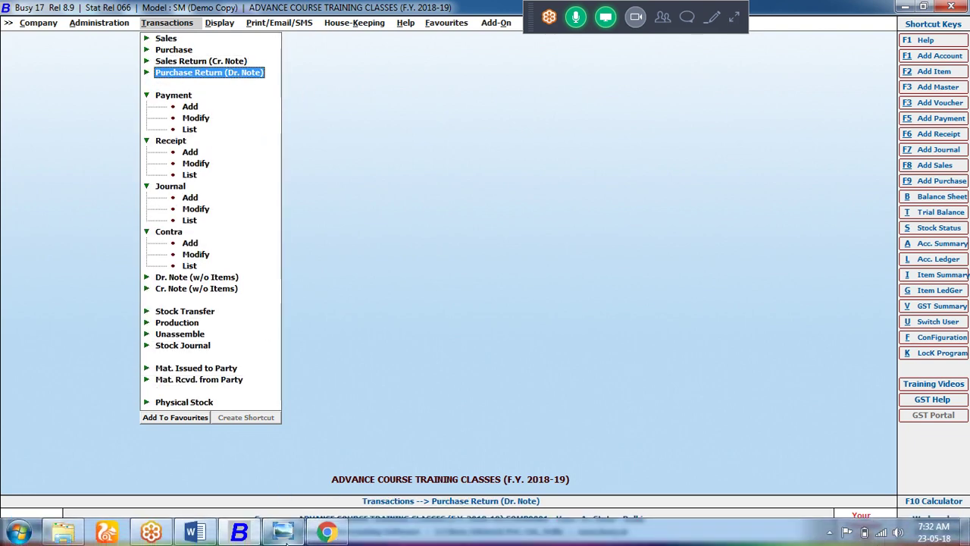
# Switch to Windows Explorer and open the Busy Note folder inside All File In This Folder on drive D
pyautogui.click(66, 535)
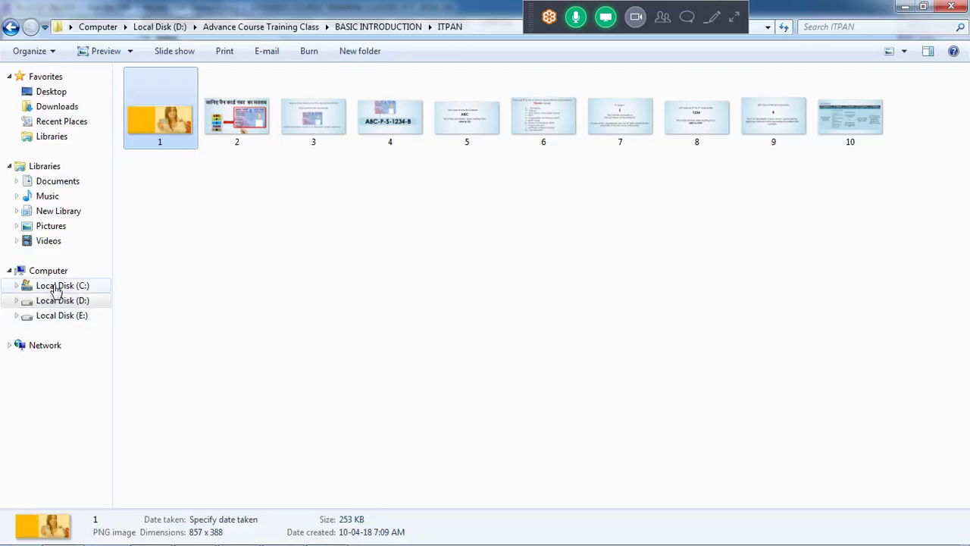
pyautogui.click(57, 288)
pyautogui.click(158, 94)
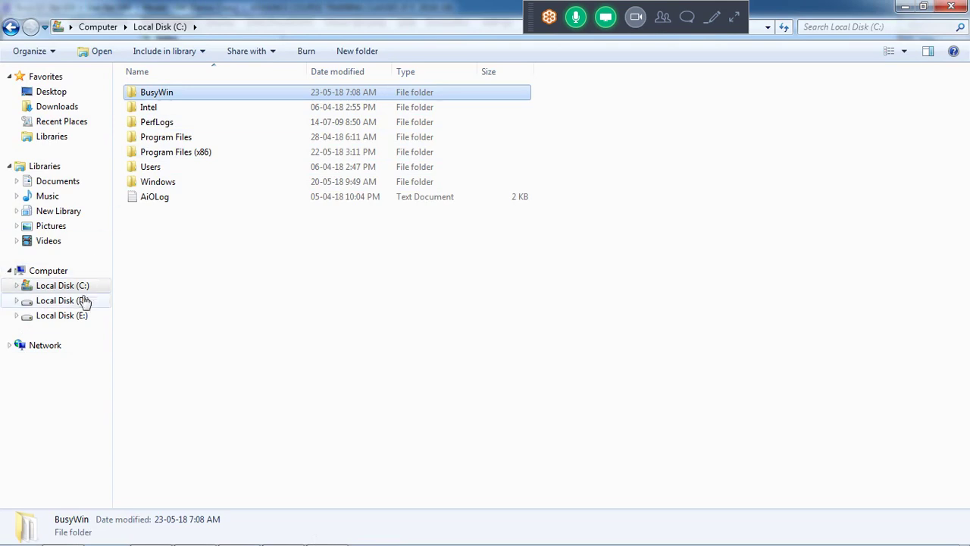
pyautogui.click(84, 301)
pyautogui.click(172, 107)
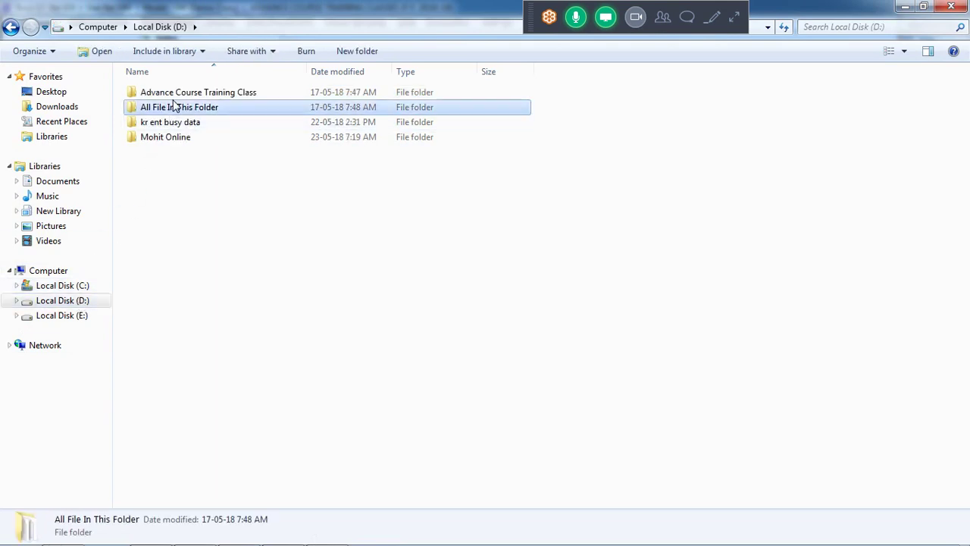
pyautogui.doubleClick(173, 107)
pyautogui.doubleClick(169, 123)
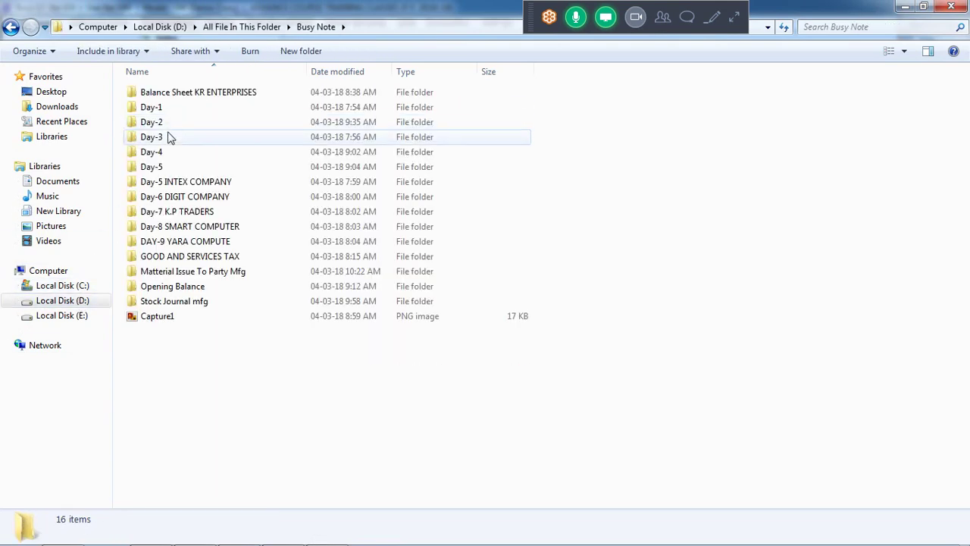
# Look through the Day-3, Day-4 and Day-2 folders in Busy Note for practice images
pyautogui.doubleClick(166, 138)
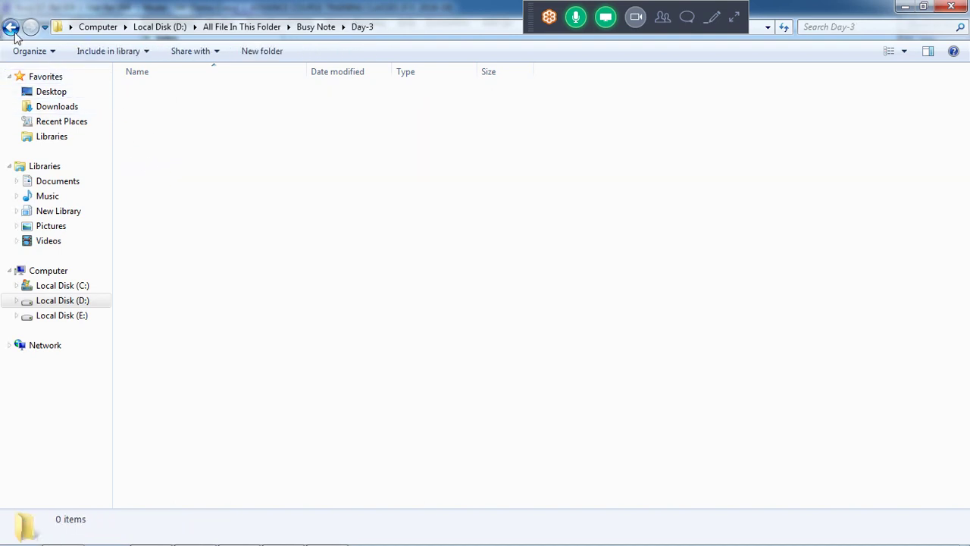
pyautogui.click(12, 27)
pyautogui.doubleClick(148, 150)
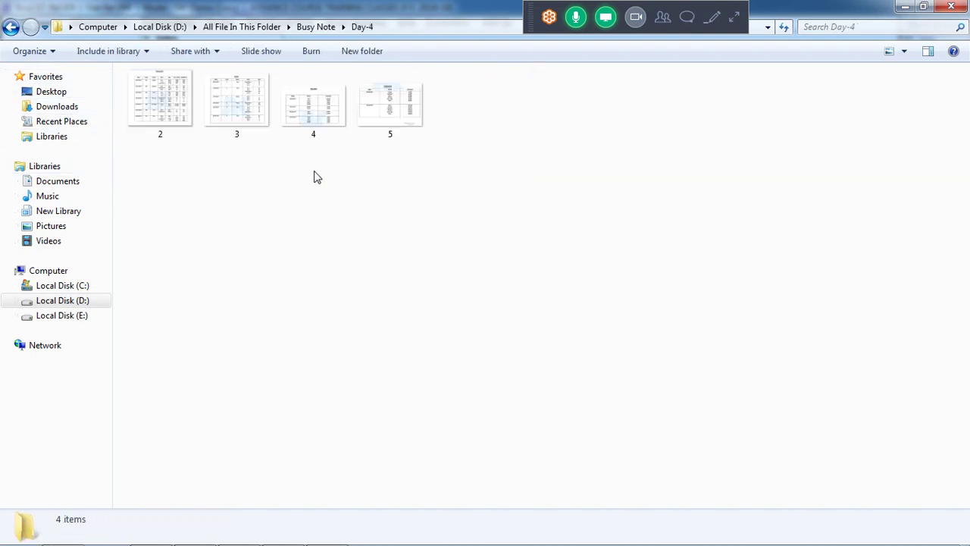
pyautogui.click(11, 28)
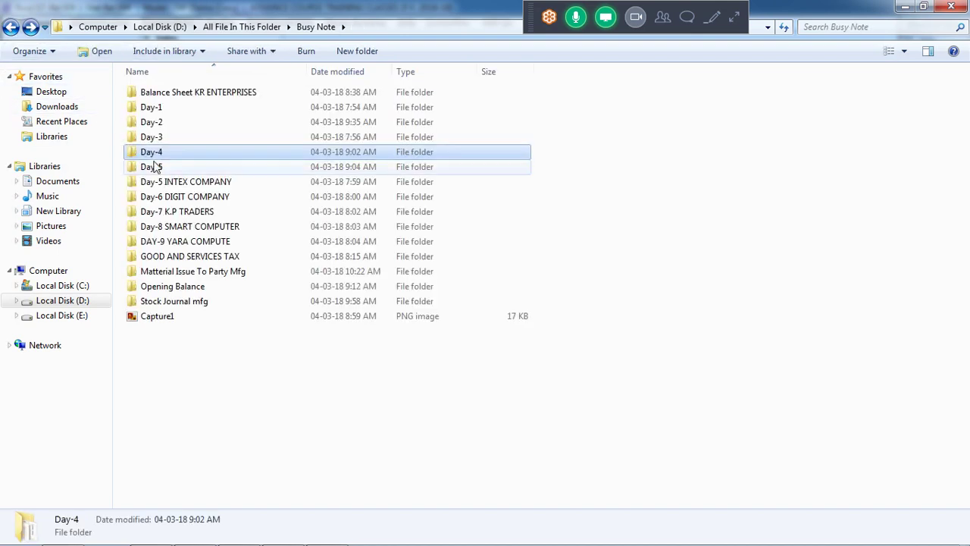
pyautogui.doubleClick(158, 139)
pyautogui.click(11, 27)
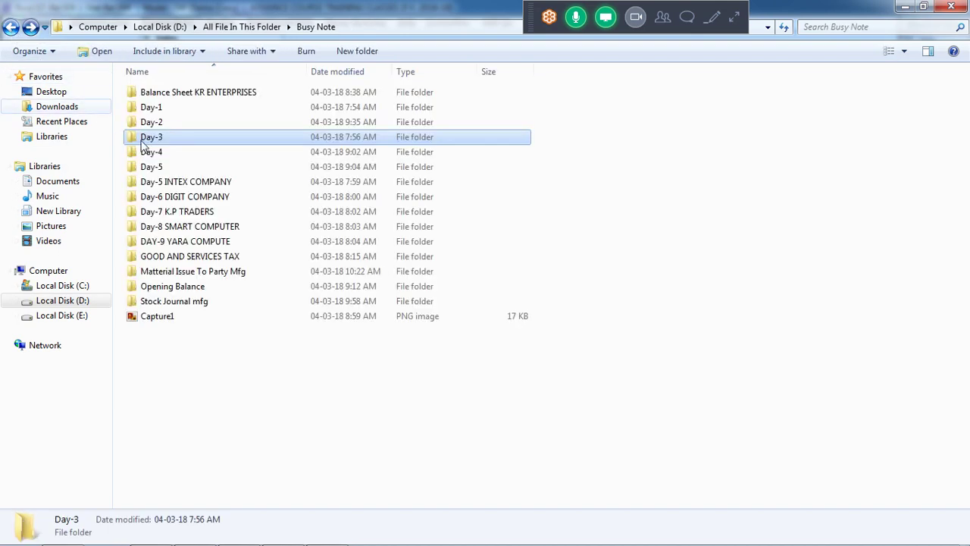
pyautogui.doubleClick(158, 122)
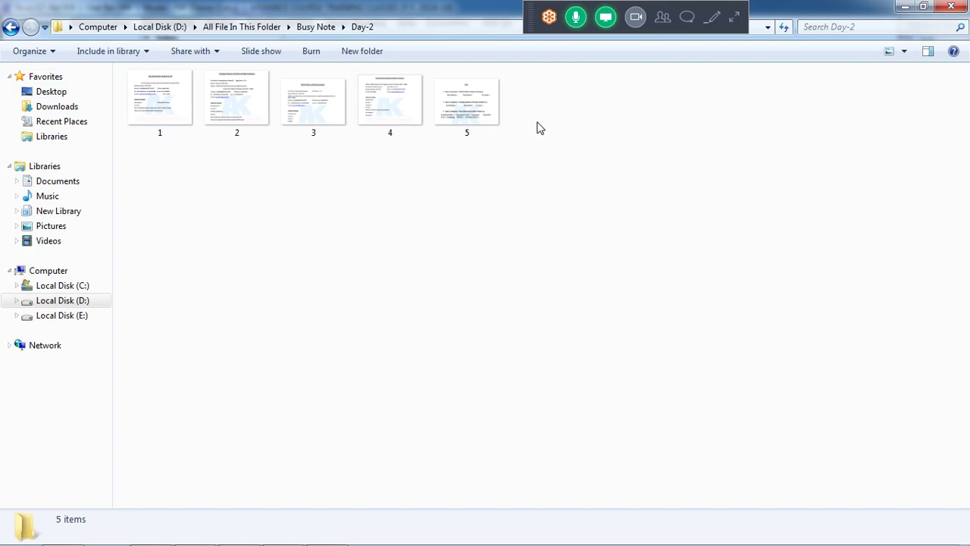
# Select all five images in the Day-2 folder and switch to Gmail in Chrome
pyautogui.moveTo(537, 123); pyautogui.dragTo(78, 100)
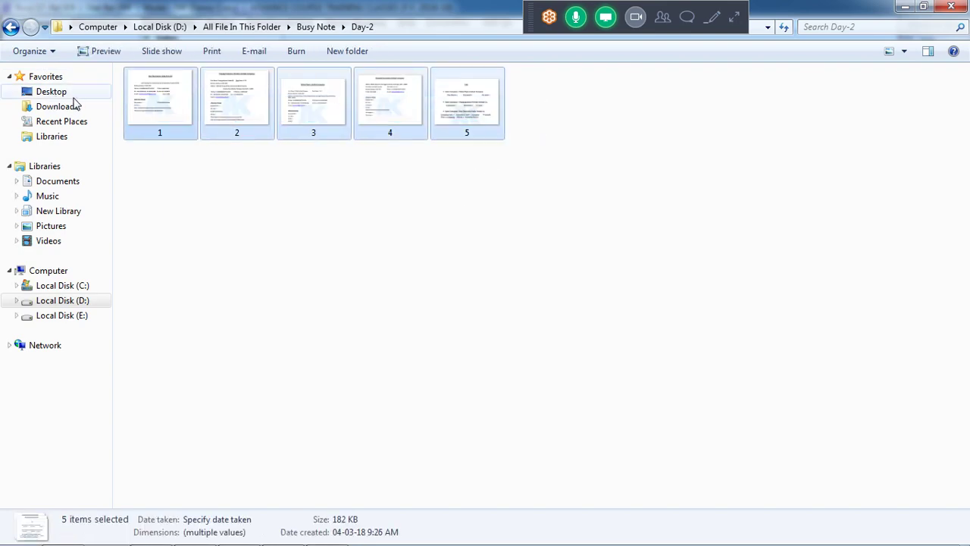
pyautogui.moveTo(188, 540)
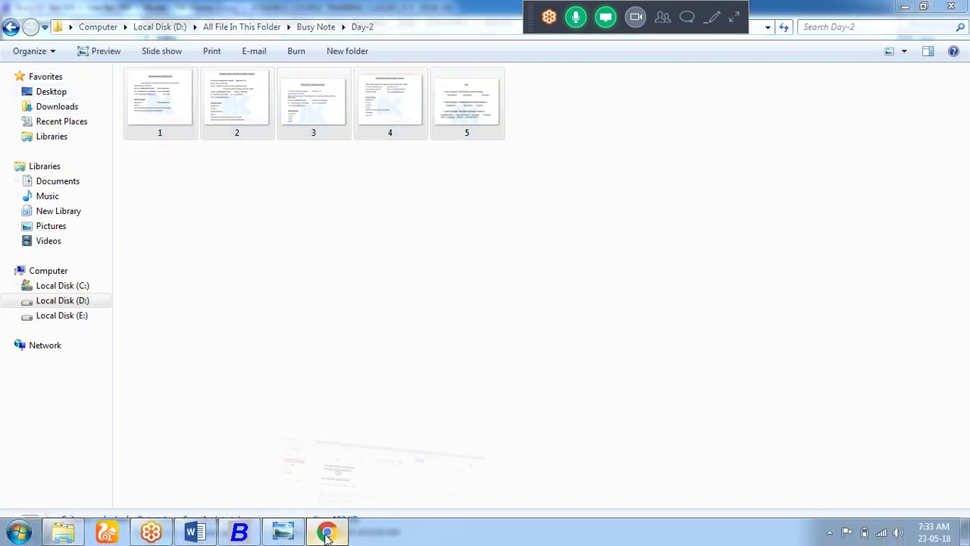
pyautogui.click(326, 533)
pyautogui.scroll(-1, 186, 429)
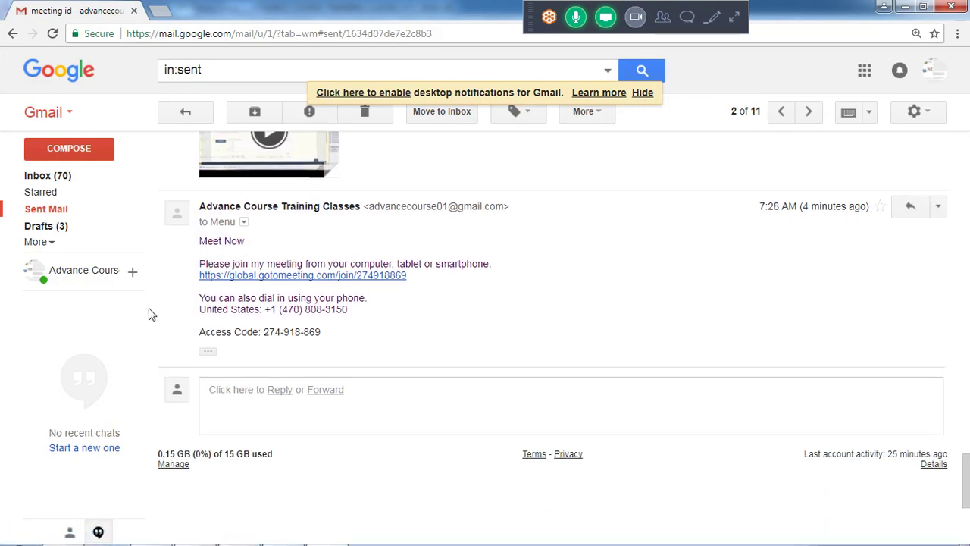
# Open the latest sent conversation with the subject "meeting id" and look through its messages
pyautogui.click(45, 208)
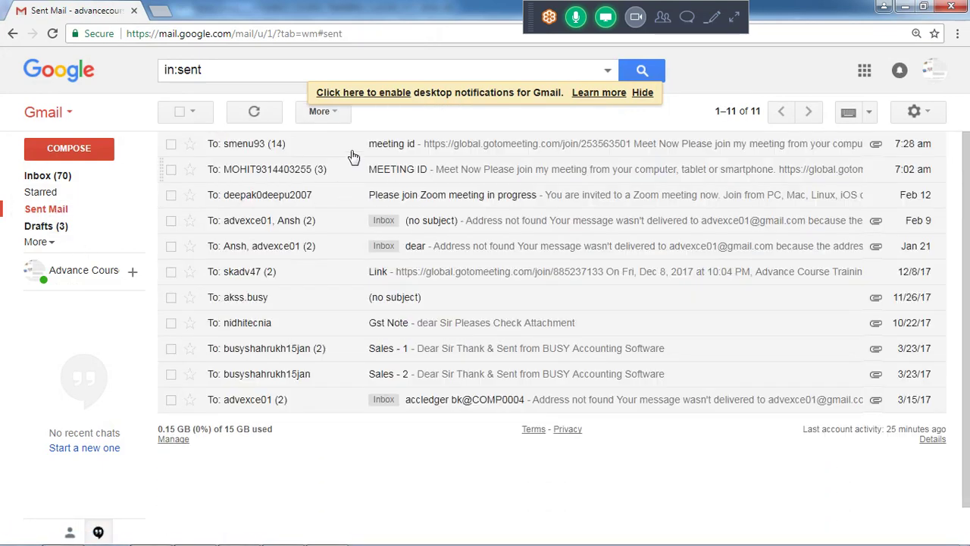
pyautogui.click(353, 152)
pyautogui.scroll(-8, 353, 154)
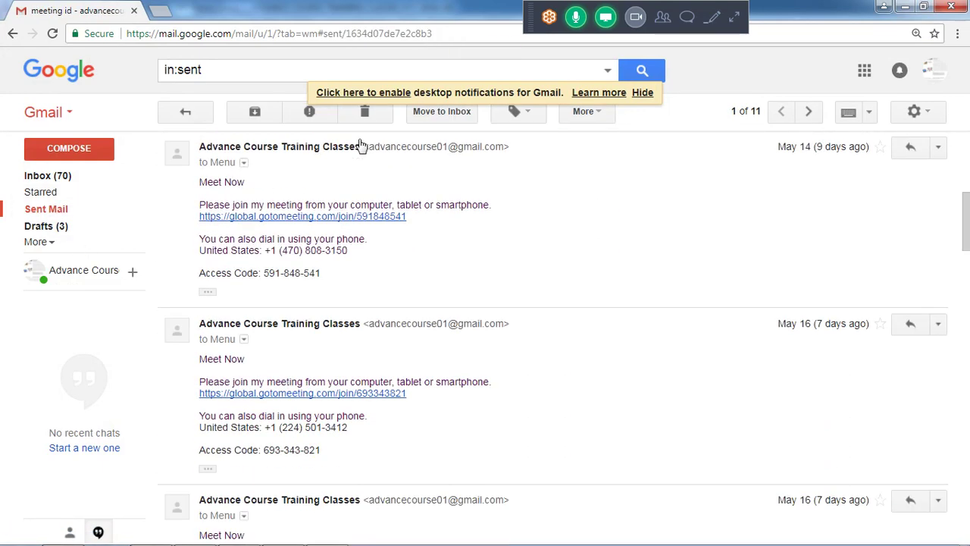
pyautogui.scroll(-10, 351, 155)
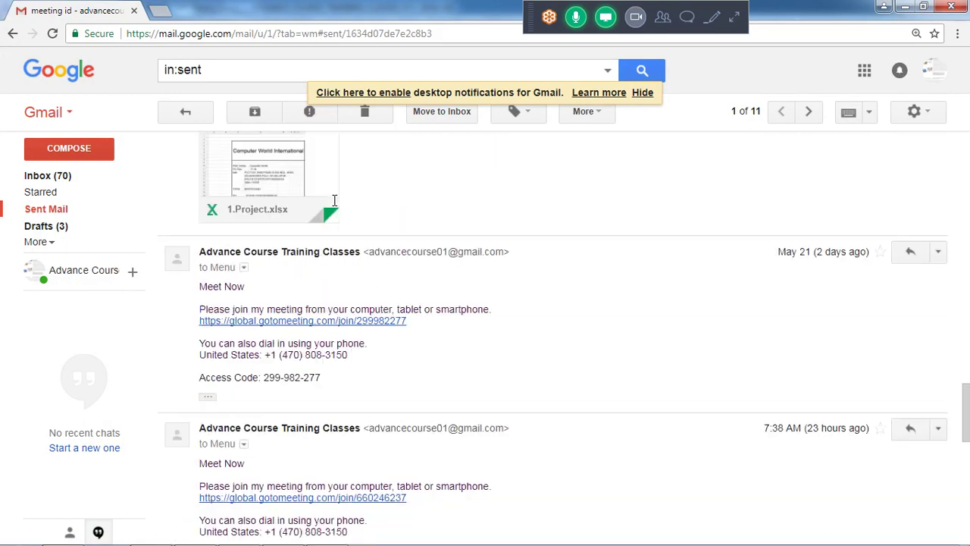
pyautogui.scroll(-5, 326, 213)
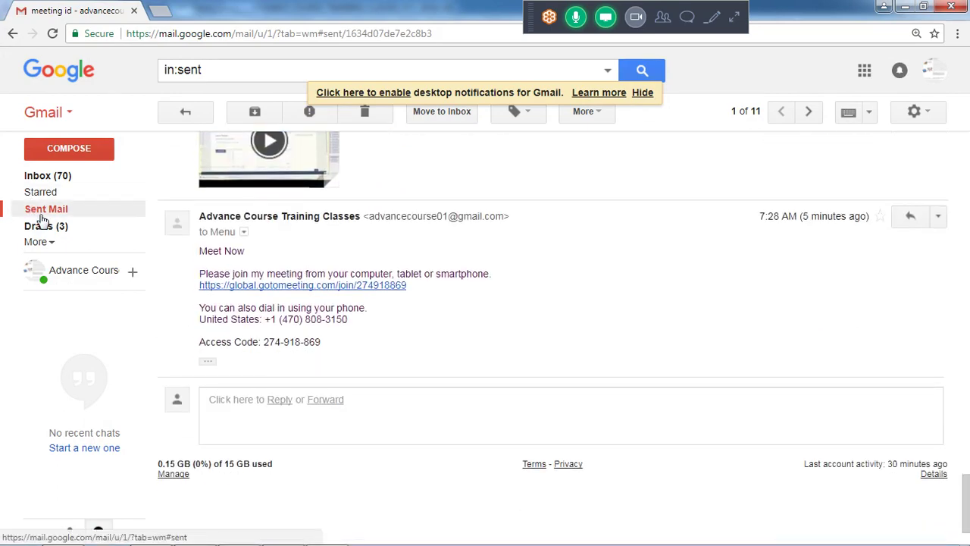
# Open the sent conversation with the subject "MEETING ID" and start a reply to its latest message
pyautogui.click(41, 217)
pyautogui.click(321, 176)
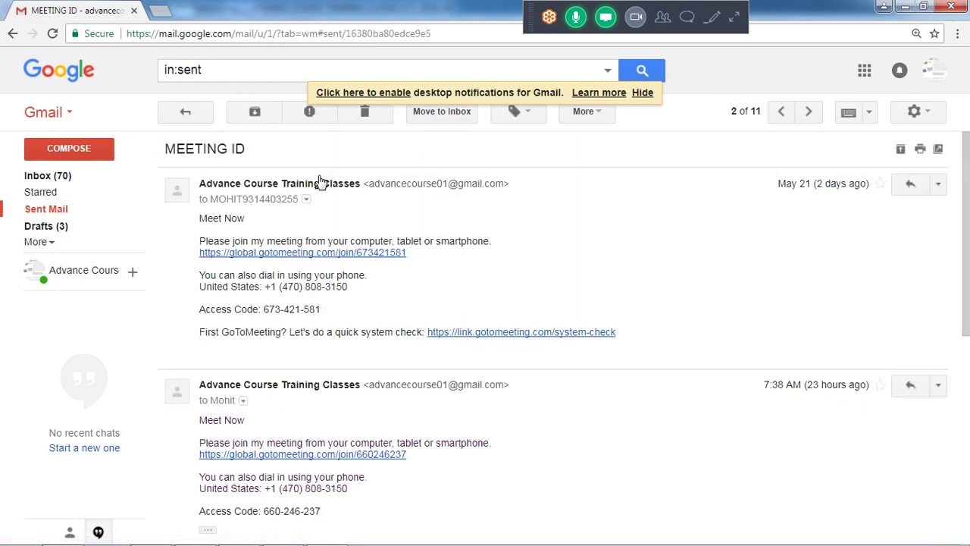
pyautogui.scroll(-3, 319, 186)
pyautogui.scroll(-4, 314, 197)
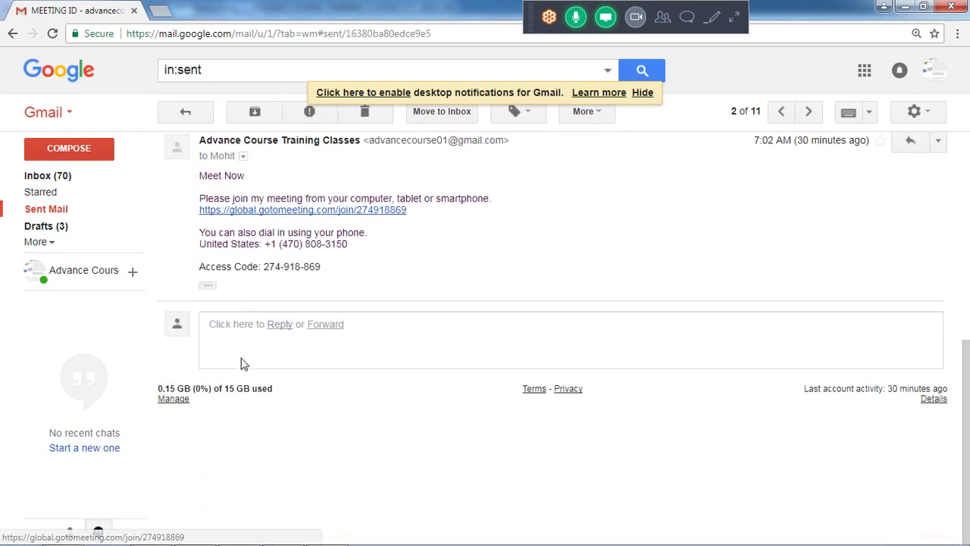
pyautogui.click(247, 351)
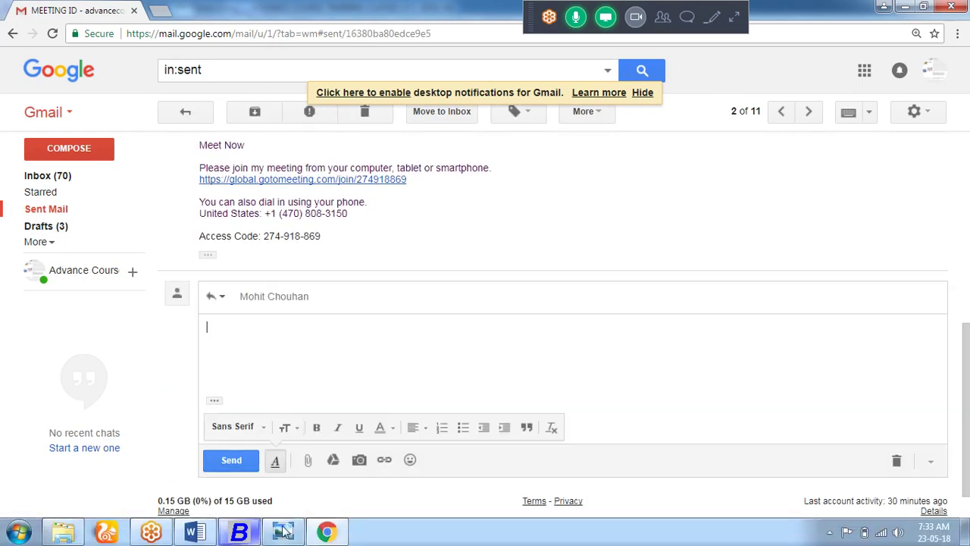
# Insert the five selected Day-2 images from Windows Explorer into the body of the Gmail reply
pyautogui.click(62, 532)
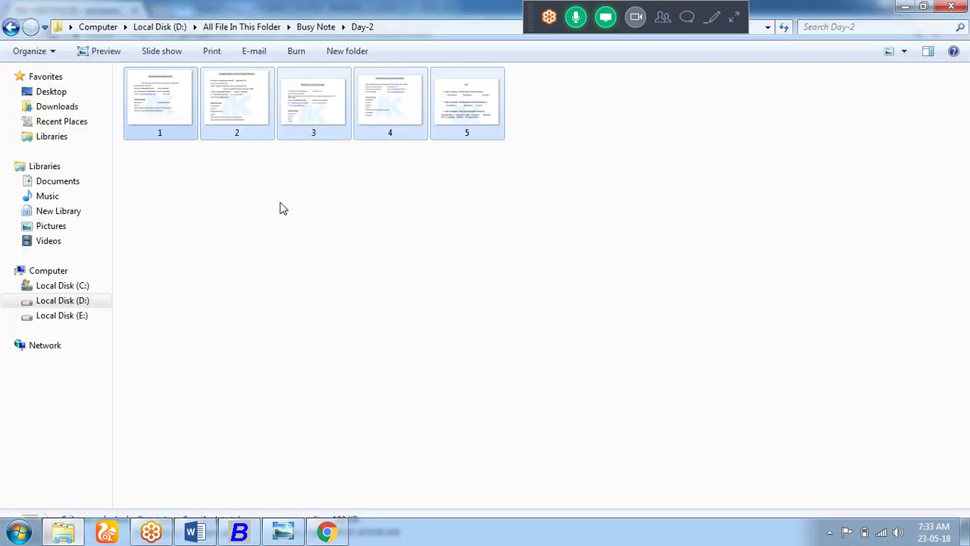
pyautogui.moveTo(313, 125); pyautogui.dragTo(319, 535)
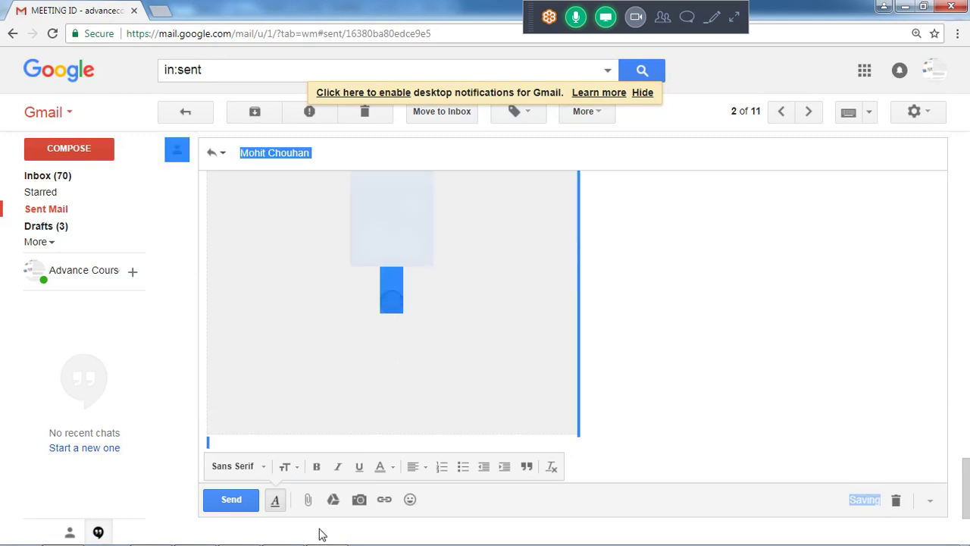
pyautogui.click(699, 293)
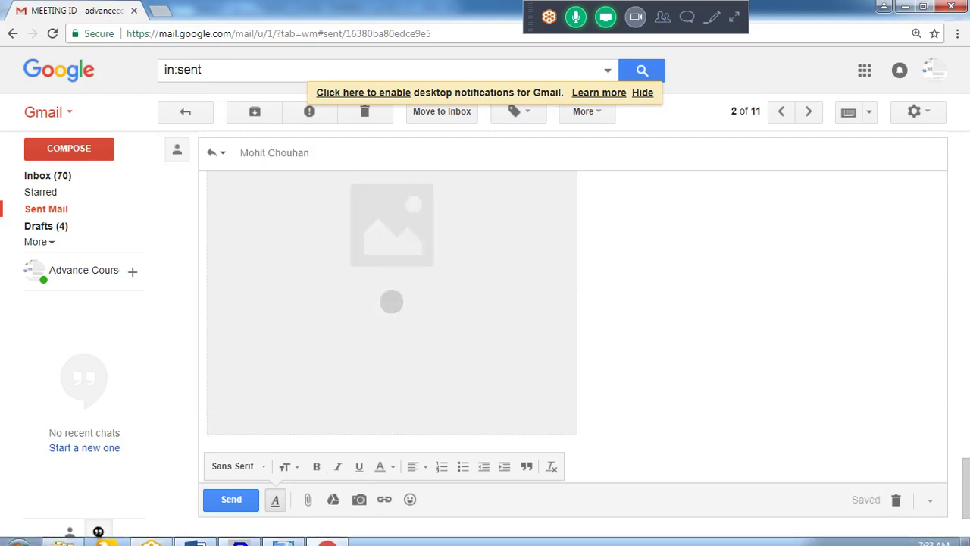
# Attach all the numbered PNG images from a day folder in D:\All File In This Folder\Busy Note, and send the reply
pyautogui.click(309, 502)
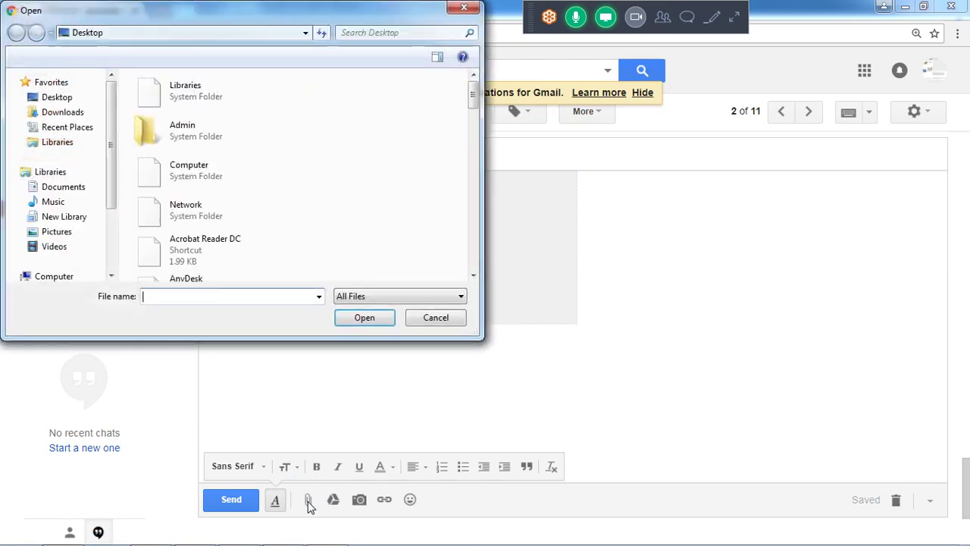
pyautogui.moveTo(112, 188); pyautogui.dragTo(112, 249)
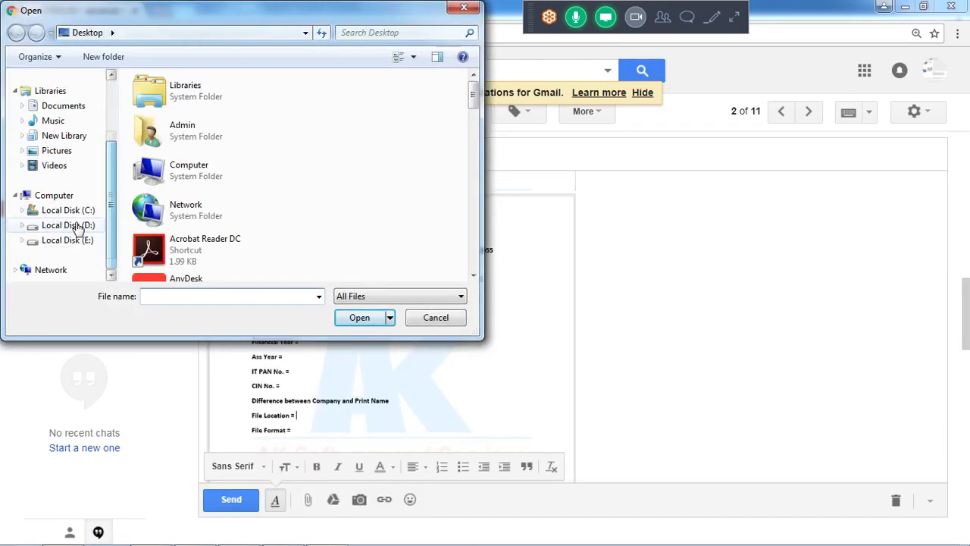
pyautogui.click(68, 225)
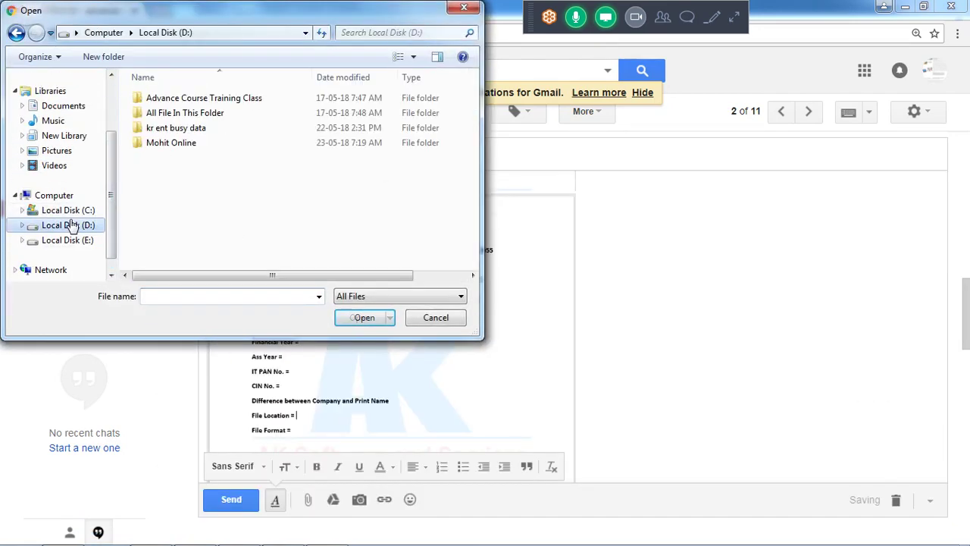
pyautogui.doubleClick(195, 98)
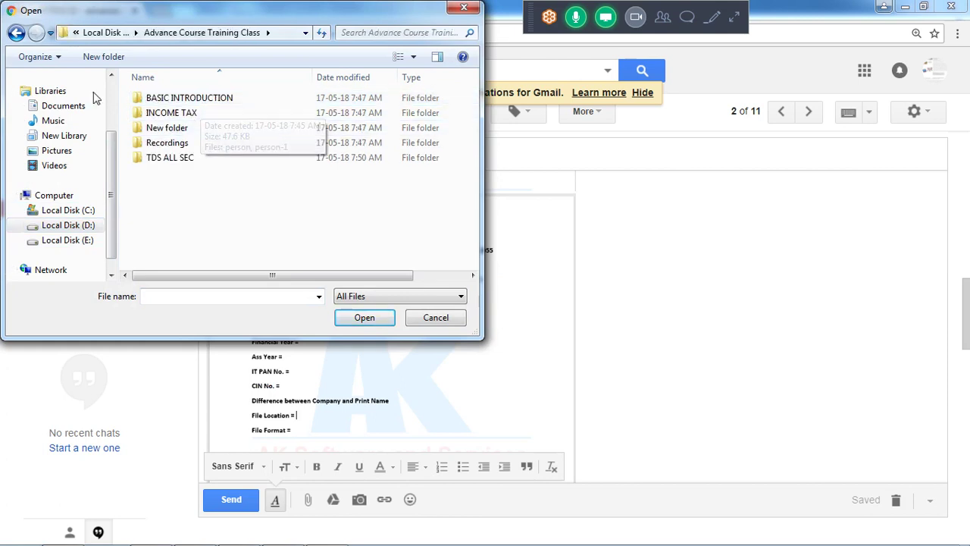
pyautogui.click(16, 32)
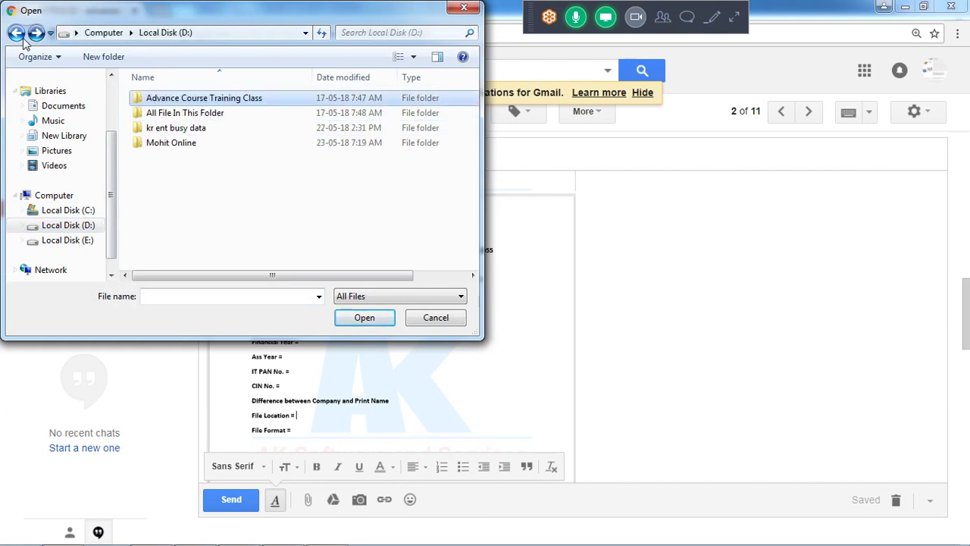
pyautogui.doubleClick(180, 114)
pyautogui.doubleClick(179, 128)
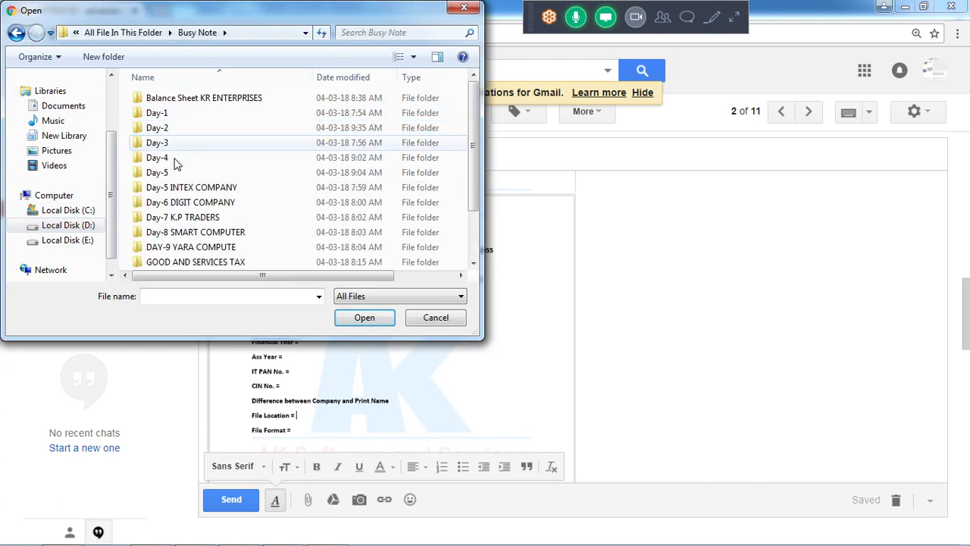
pyautogui.doubleClick(180, 161)
pyautogui.moveTo(443, 202); pyautogui.dragTo(121, 87)
pyautogui.click(363, 318)
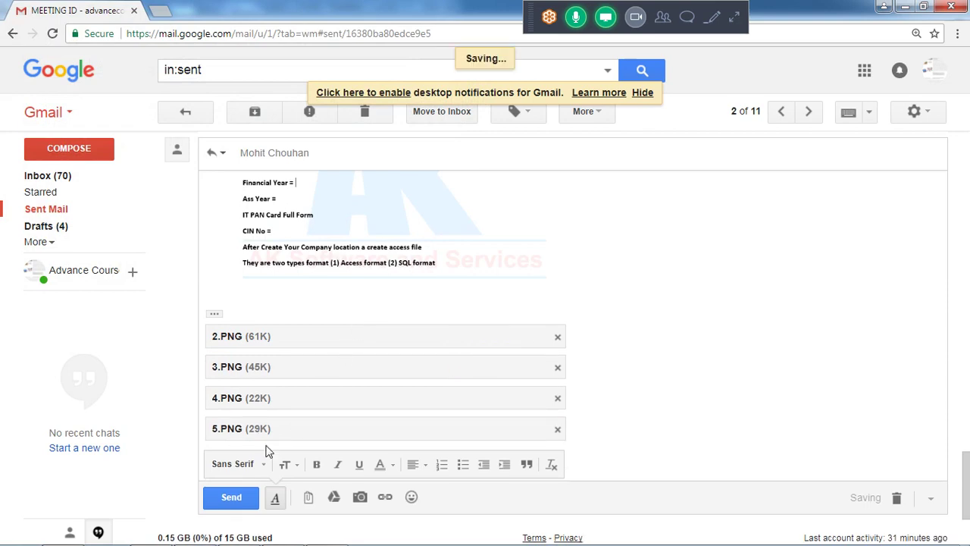
pyautogui.click(234, 498)
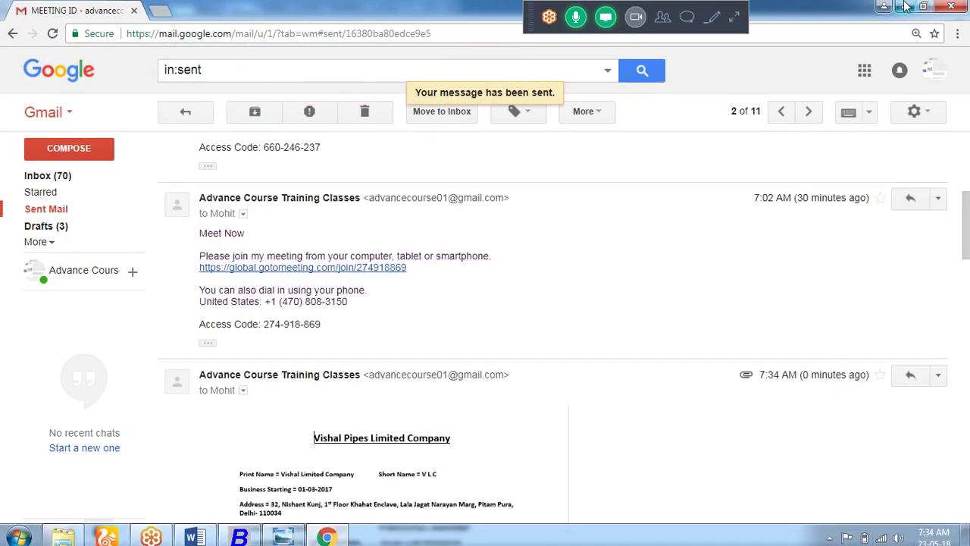
# Leave the browser, close the picture viewer and show the hidden notification-area icons
pyautogui.hotkey('alt', 'Tab')
pyautogui.hotkey('alt', 'F4')
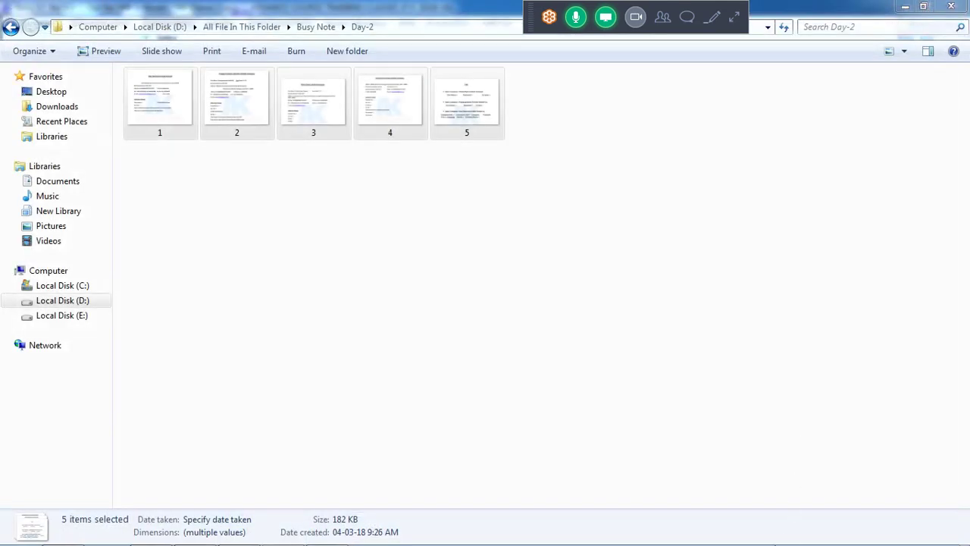
pyautogui.click(830, 533)
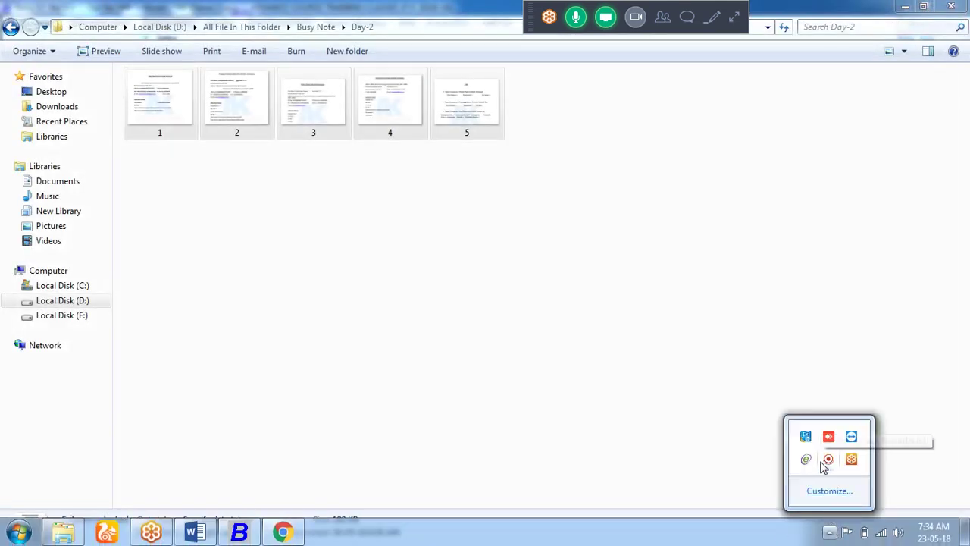